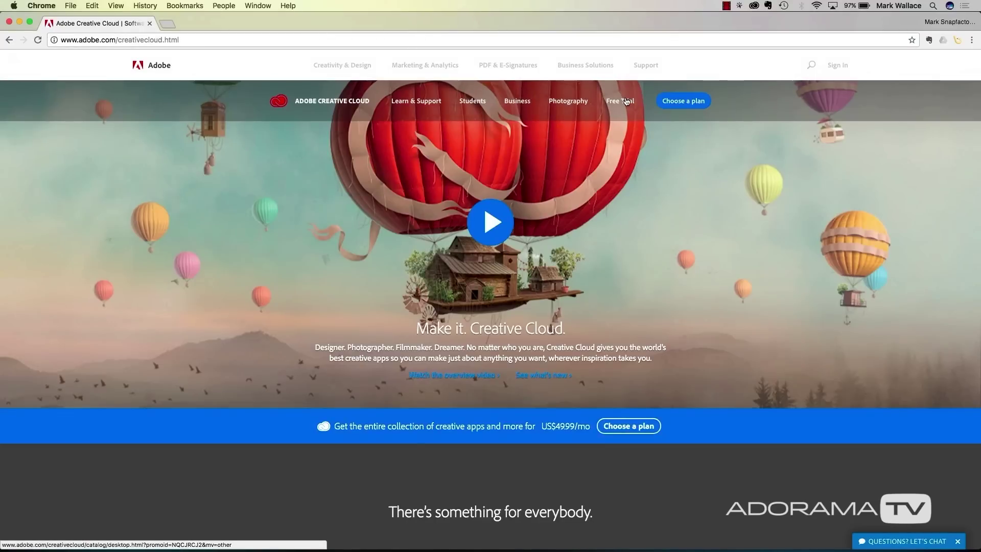
# - Open the Creative Cloud free trial page and look through the desktop apps offered for download
pyautogui.click(627, 102)
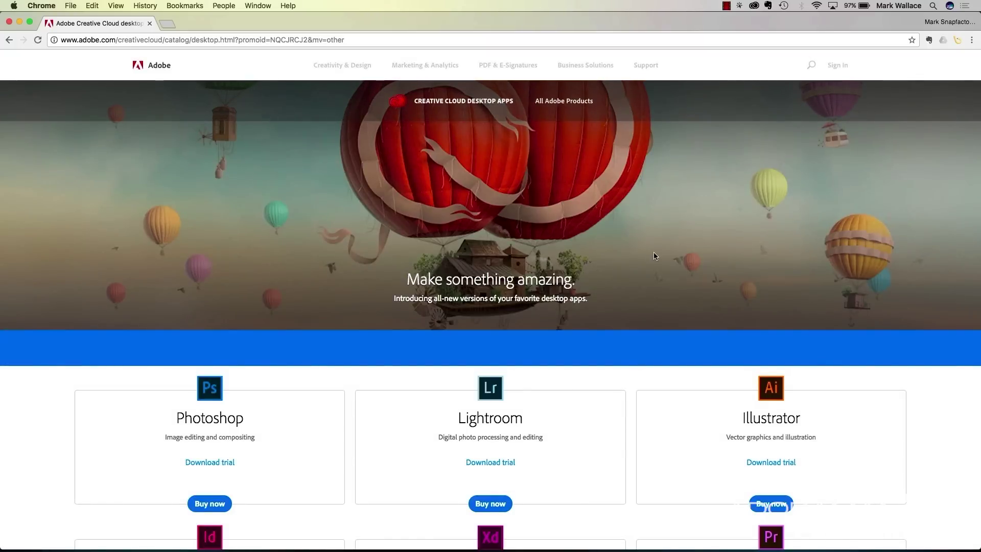
pyautogui.scroll(-7, 655, 256)
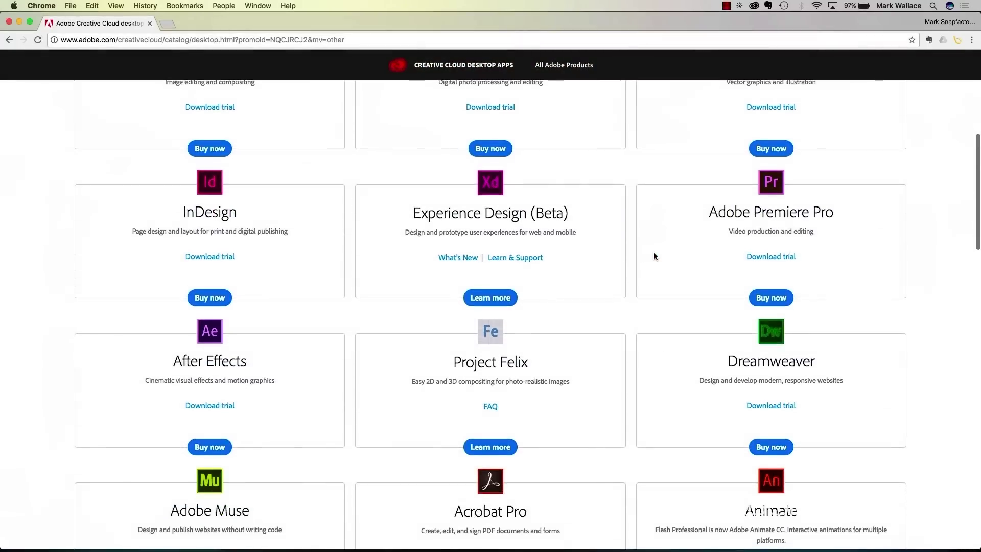
pyautogui.scroll(-2, 654, 253)
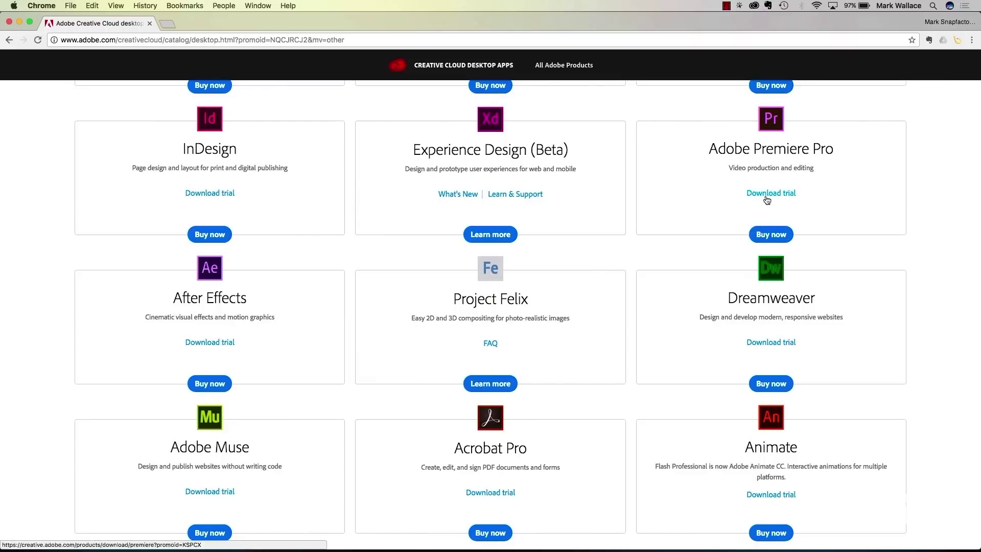
pyautogui.scroll(-9, 640, 264)
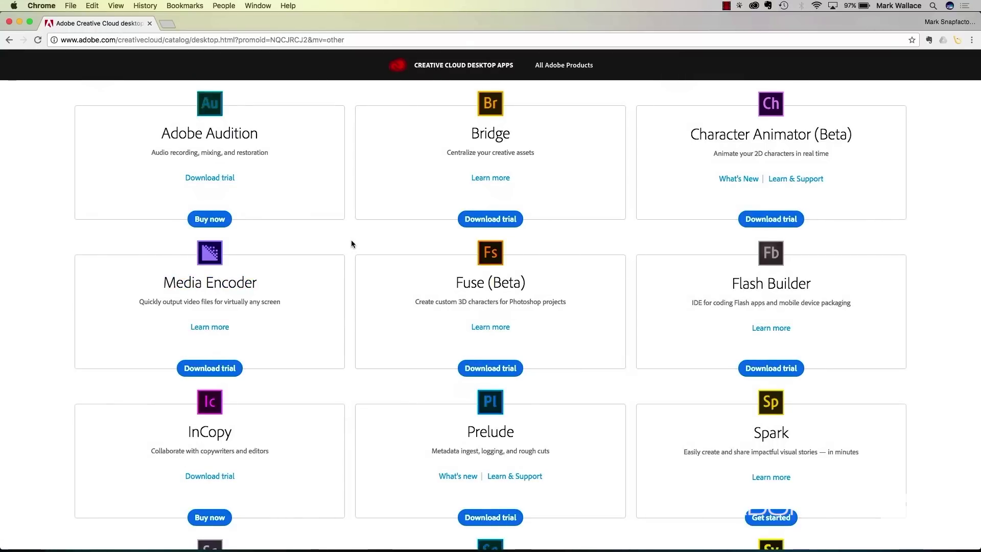
pyautogui.scroll(10, 351, 244)
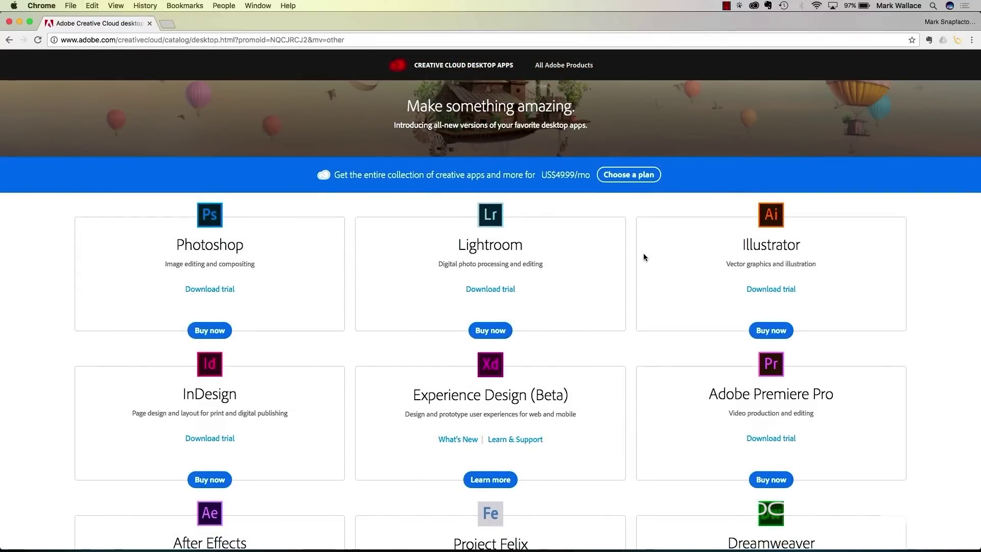
pyautogui.scroll(-3, 648, 292)
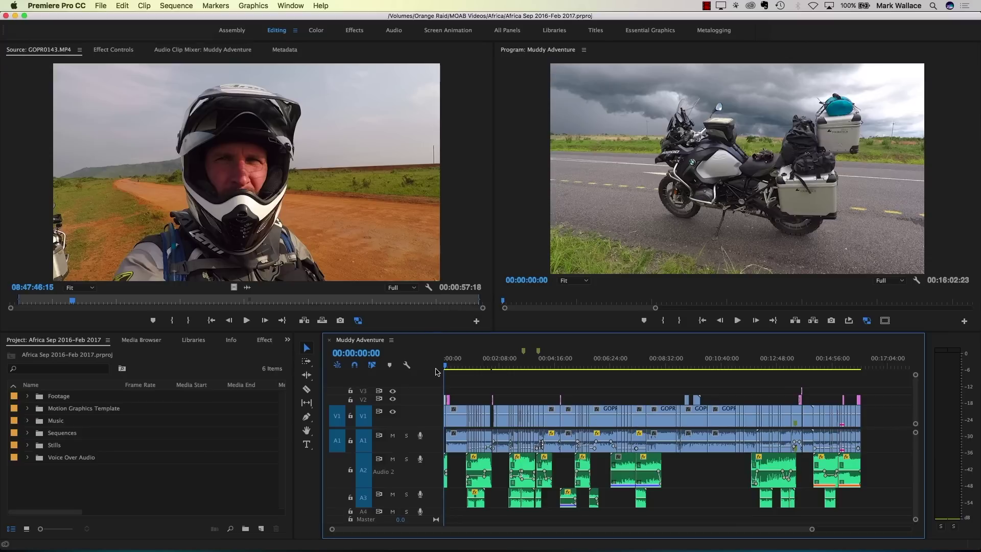
# - Switch to Premiere Pro, play the opening of the Muddy Adventure sequence and return the playhead to 00:00:00:00
pyautogui.press('space')
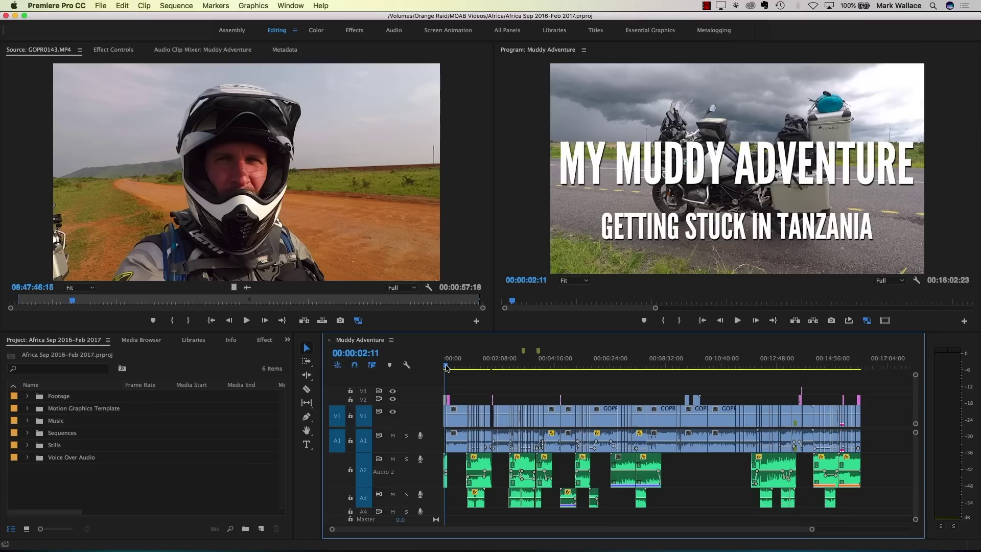
pyautogui.click(444, 368)
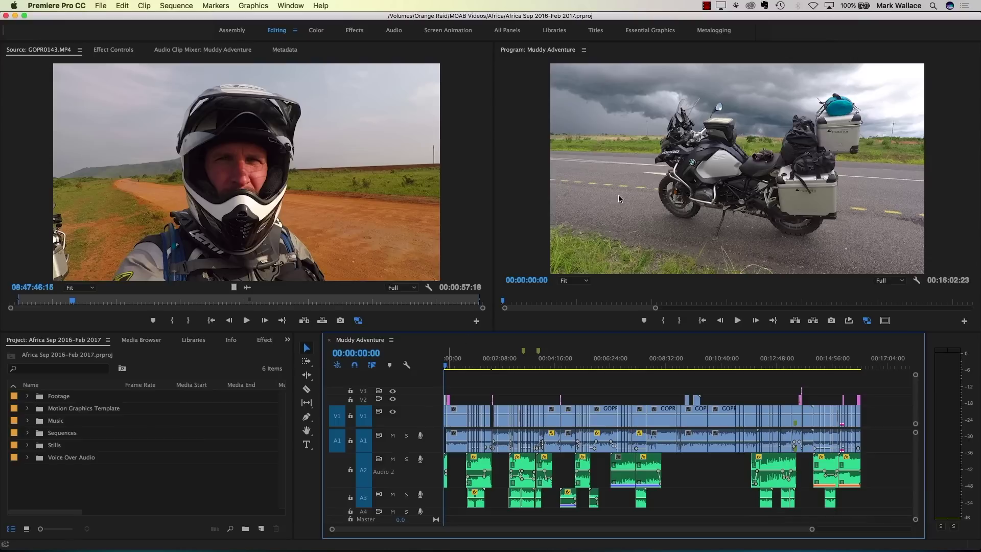
# - Scrub through the GOPR0143.MP4 clip in the Source monitor, stopping at 08:48:01:14
pyautogui.click(456, 148)
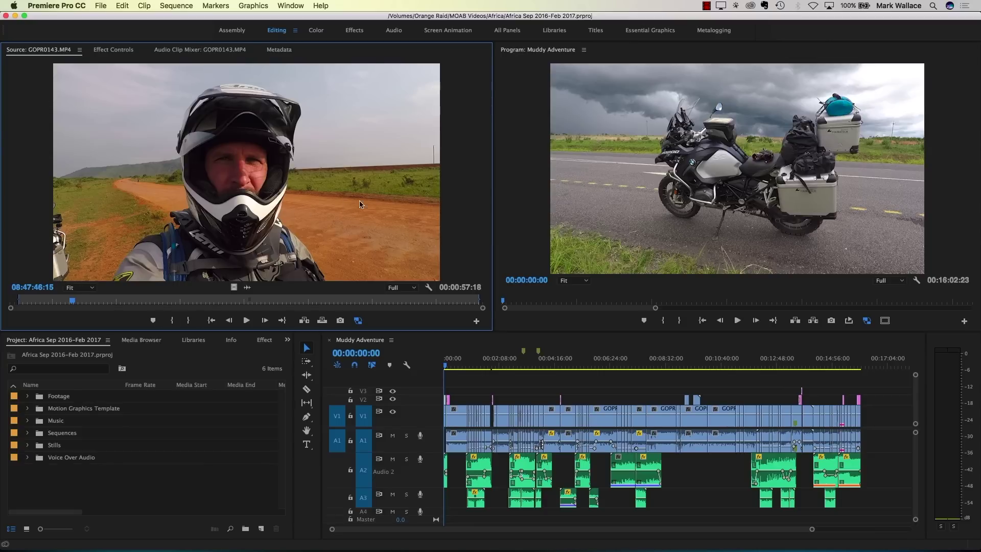
pyautogui.moveTo(115, 304); pyautogui.dragTo(206, 304)
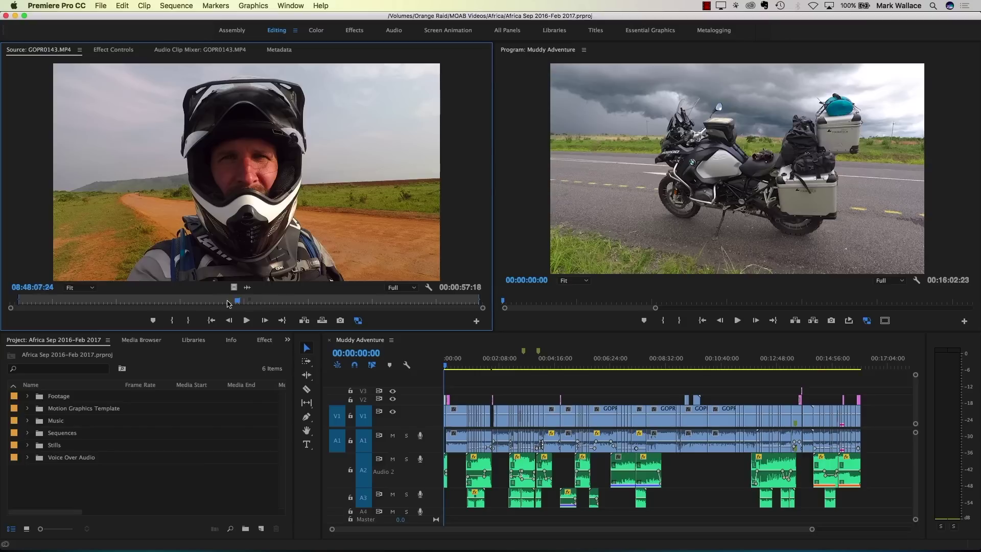
pyautogui.moveTo(271, 303); pyautogui.dragTo(195, 303)
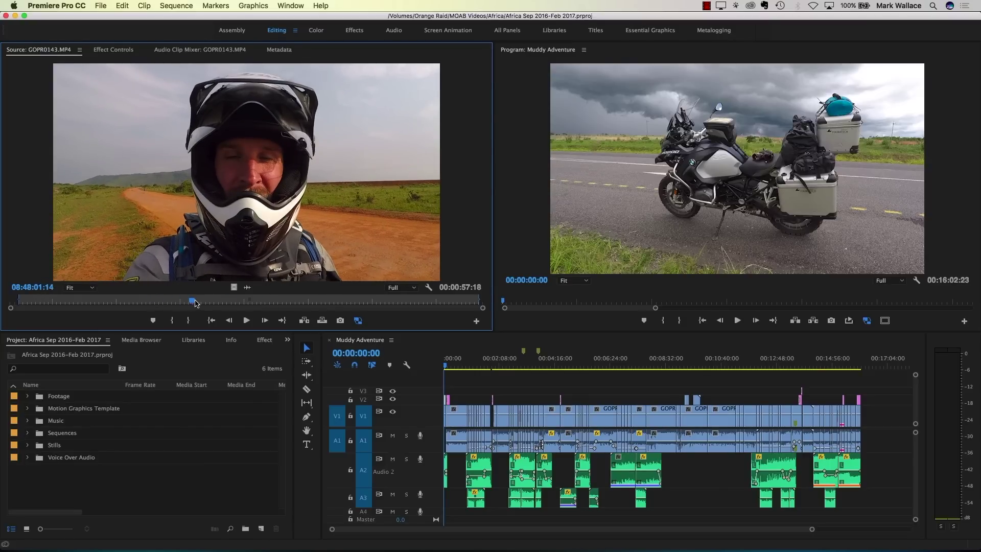
# - Scrub the opening of the sequence in the Program monitor and bring the playhead back to the start
pyautogui.click(519, 118)
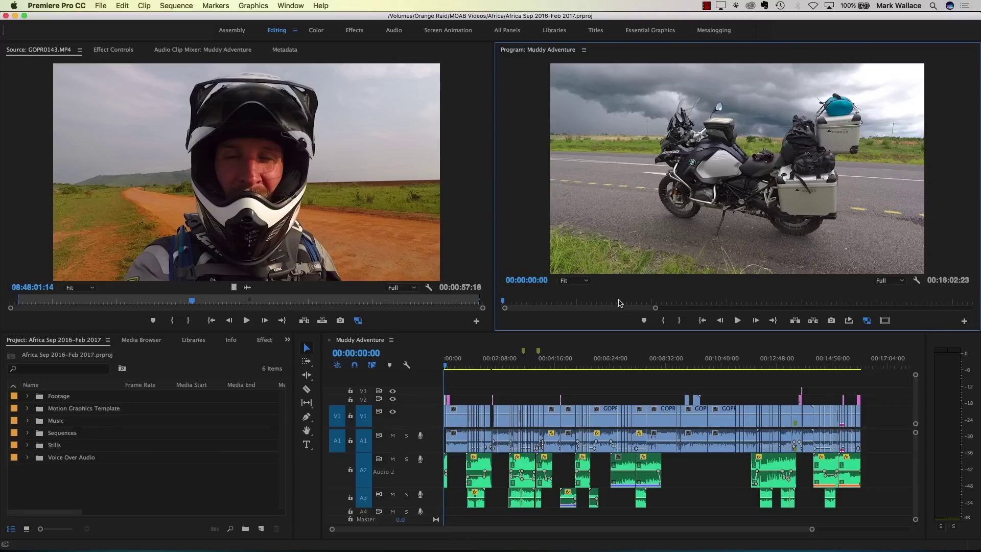
pyautogui.moveTo(510, 303); pyautogui.dragTo(506, 302)
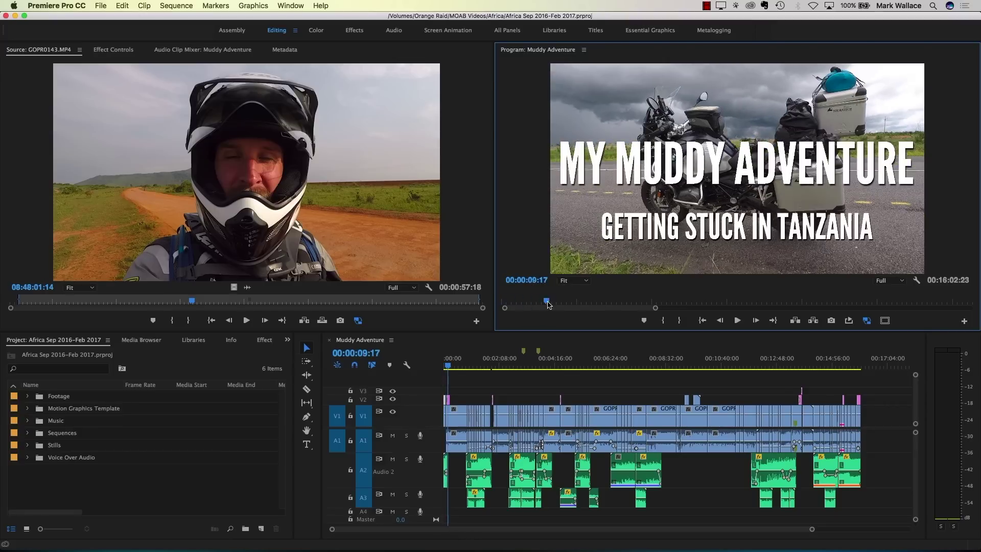
pyautogui.moveTo(445, 366)
pyautogui.mouseDown()
pyautogui.moveTo(582, 366)
pyautogui.moveTo(444, 361)
pyautogui.mouseUp()
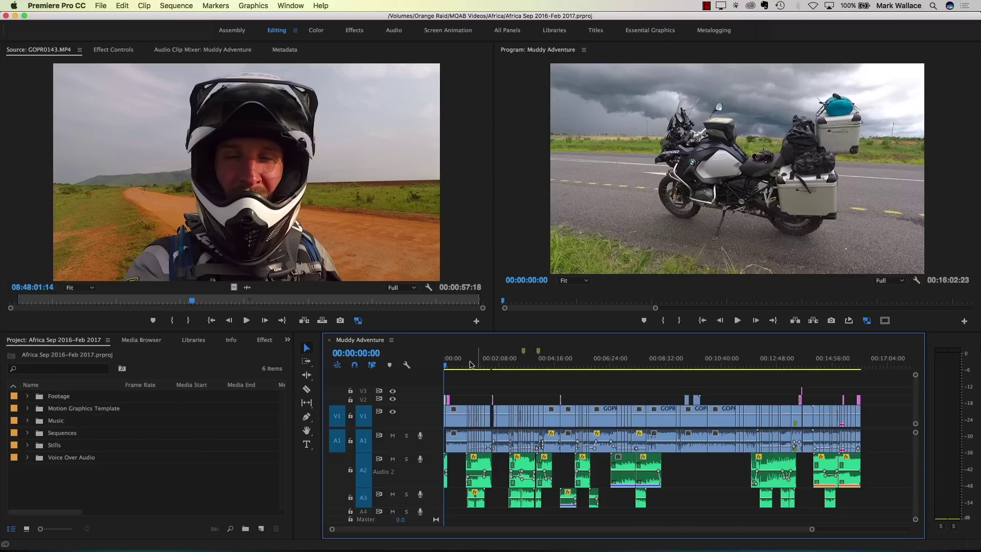
# - Examine the opening clips of the Muddy Adventure timeline at several zoom levels
pyautogui.press('=')
pyautogui.press('=')
pyautogui.press('=')
pyautogui.press('=')
pyautogui.press('=')
pyautogui.press('=')
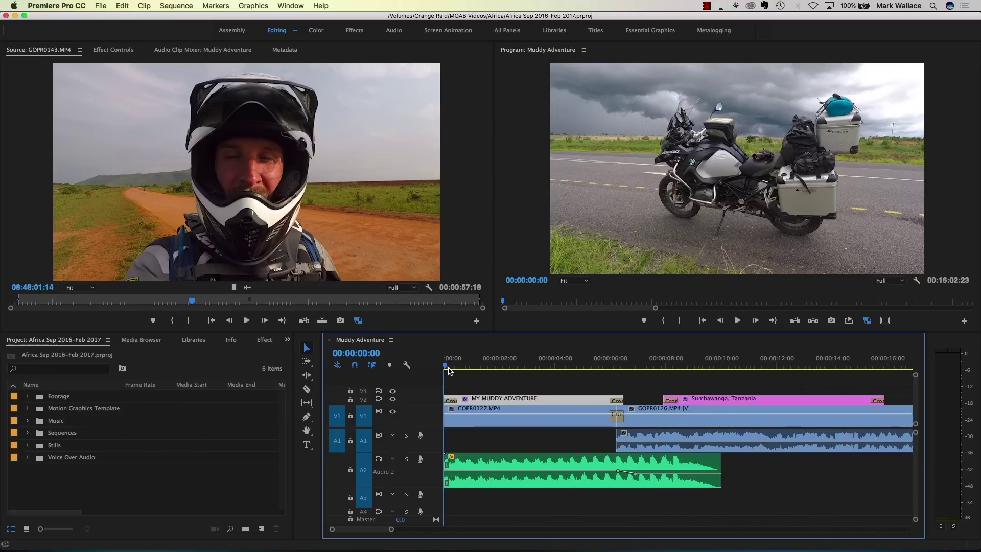
pyautogui.press('-')
pyautogui.press('-')
pyautogui.press('-')
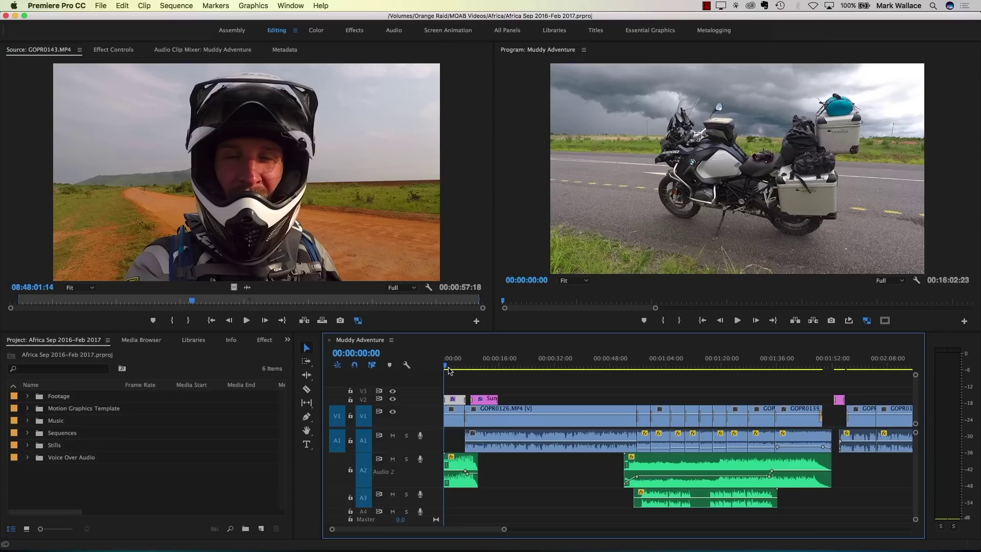
pyautogui.press('=')
pyautogui.press('=')
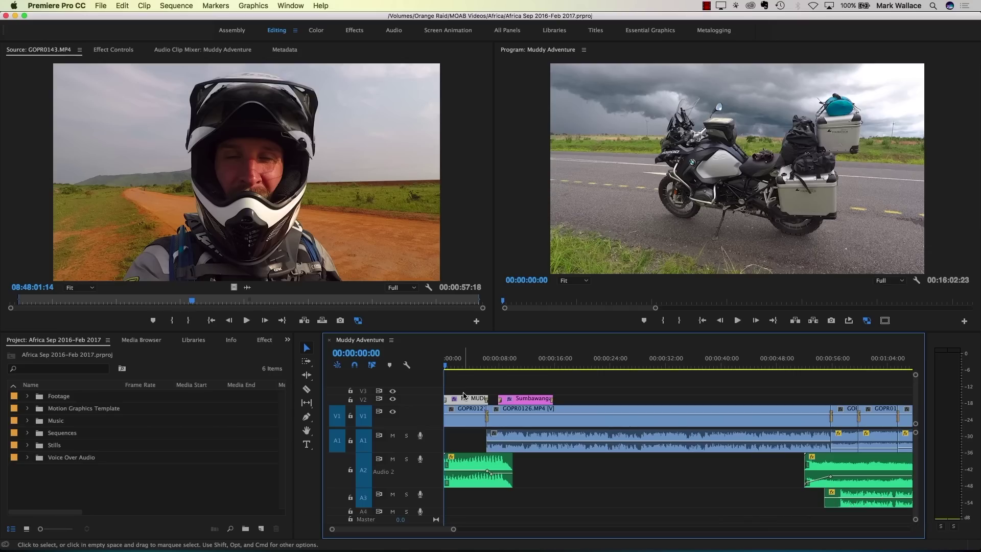
# - Fit the entire sequence in the timeline, then enlarge the view to show only about its first 16 seconds
pyautogui.press('\\')
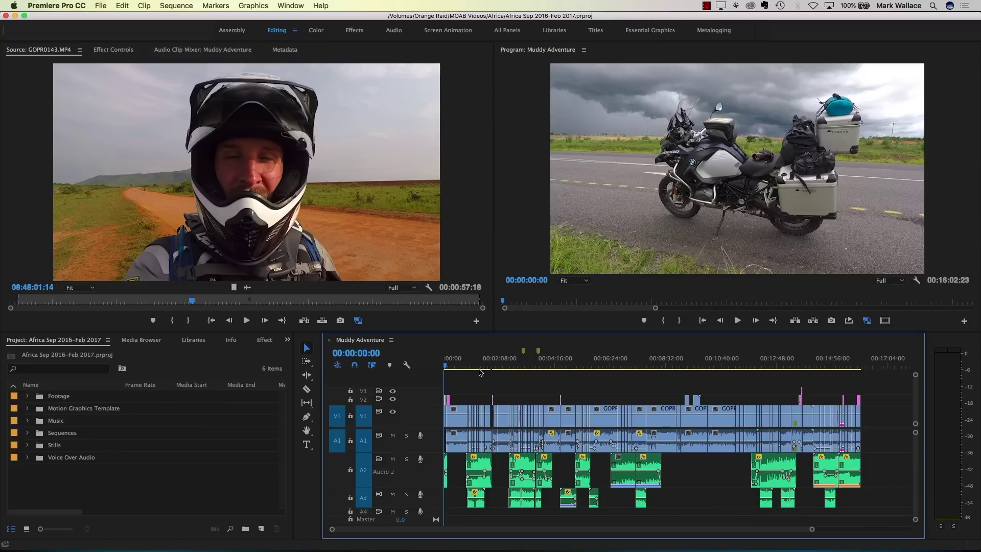
pyautogui.press('super+z')
pyautogui.press('super+z')
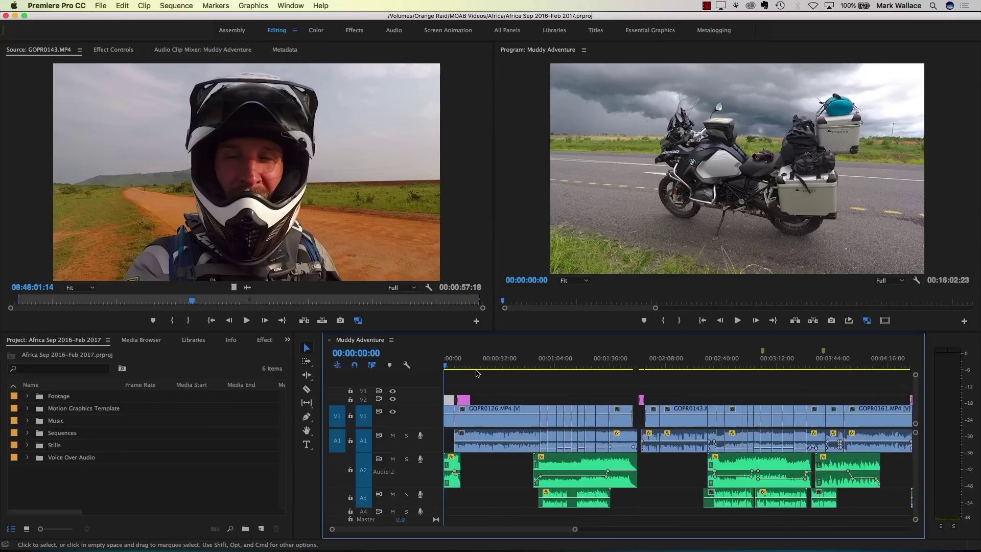
pyautogui.press('super+shift+z')
pyautogui.press('super+z')
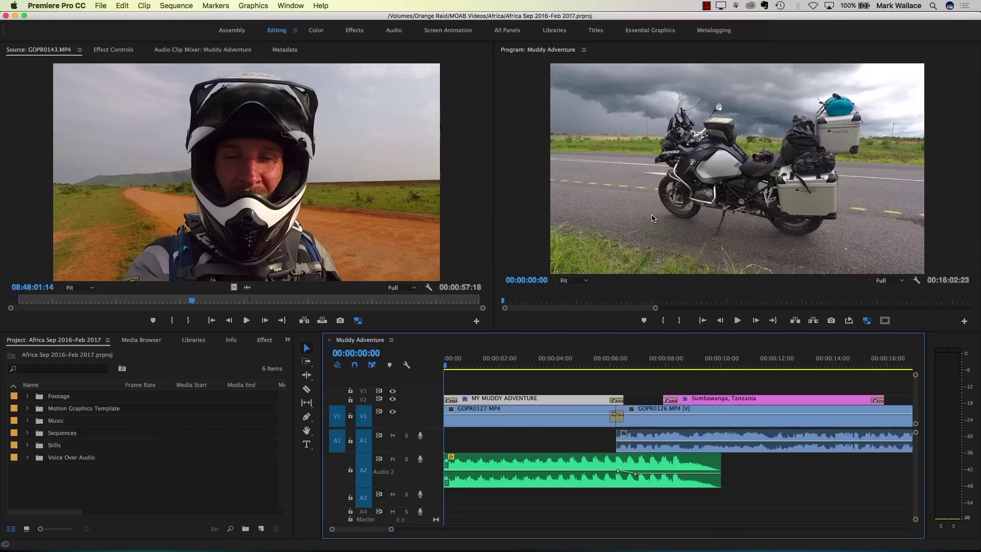
# - Play the sequence opening with the Program monitor maximized, then stop playback and restore the panel layout
pyautogui.click(522, 213)
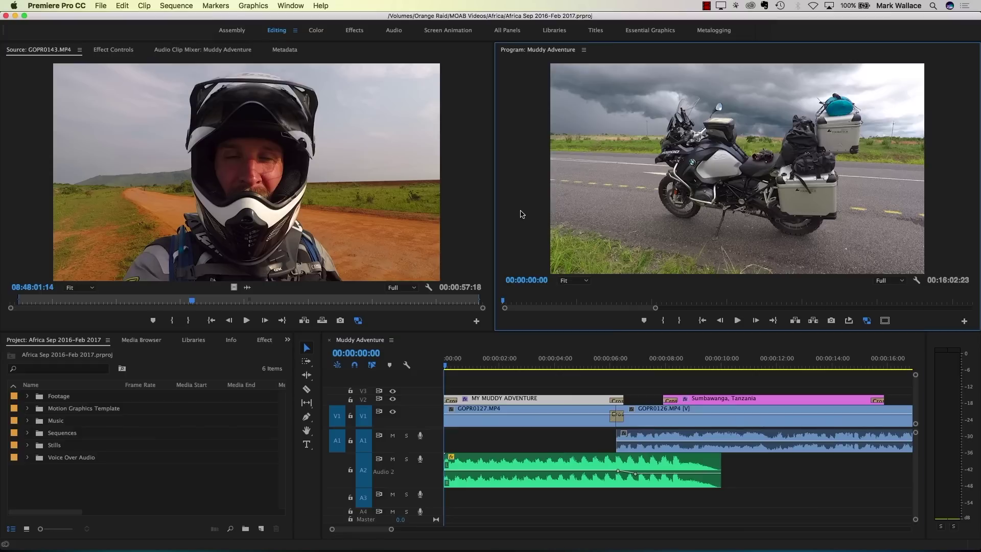
pyautogui.press('`')
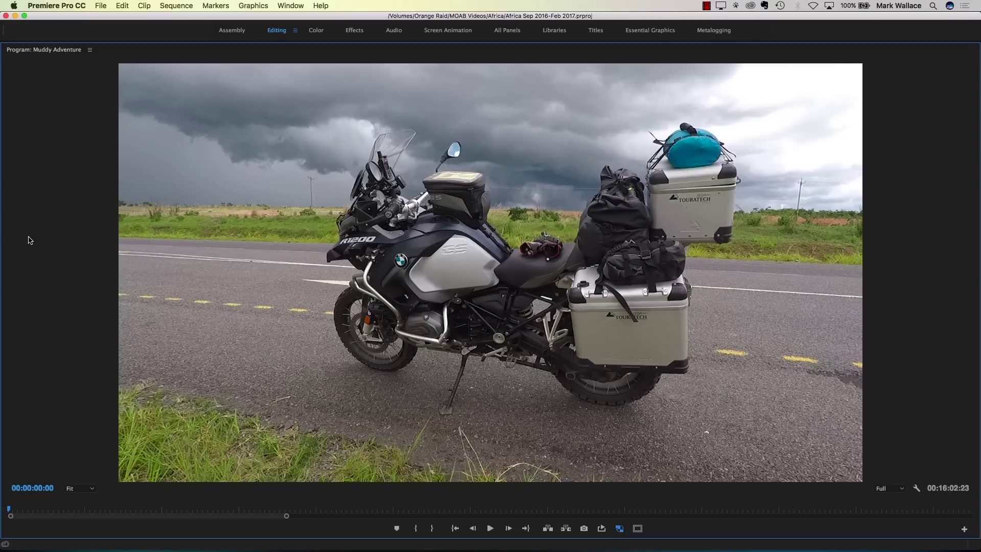
pyautogui.press('space')
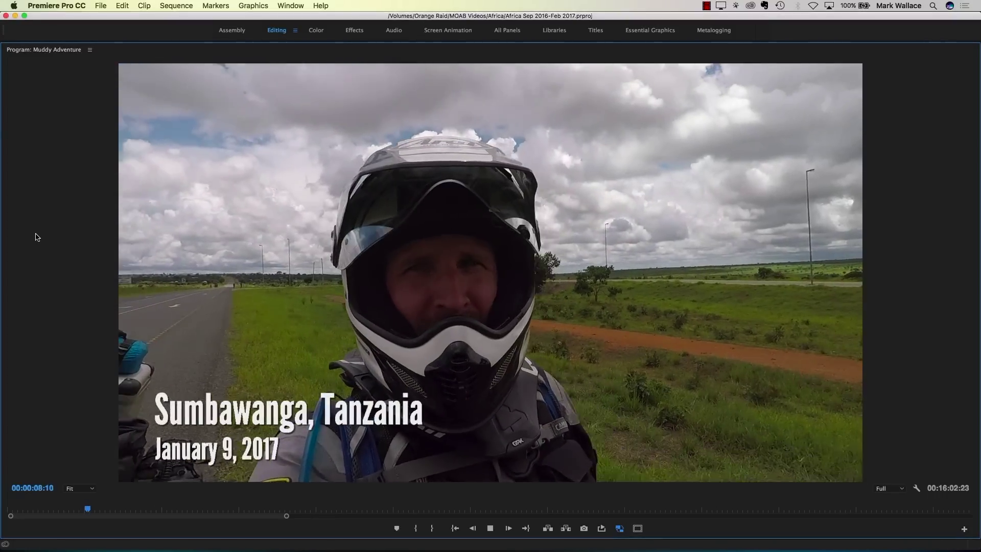
pyautogui.press('space')
pyautogui.press('`')
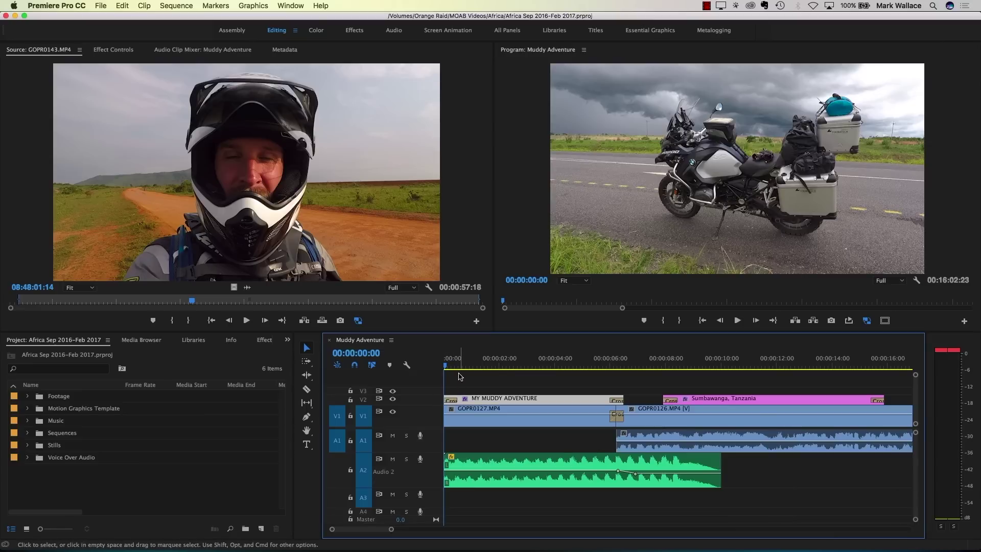
# - Scrub through the MY MUDDY ADVENTURE title and examine its individual frames around one second, ending at 00:00:00:26
pyautogui.moveTo(447, 366); pyautogui.dragTo(505, 369)
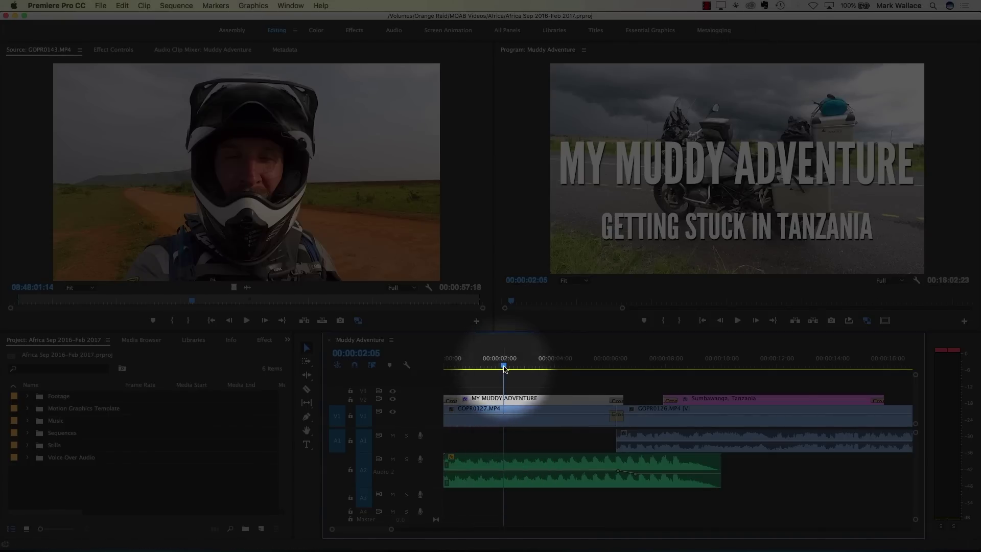
pyautogui.moveTo(505, 368); pyautogui.dragTo(480, 368)
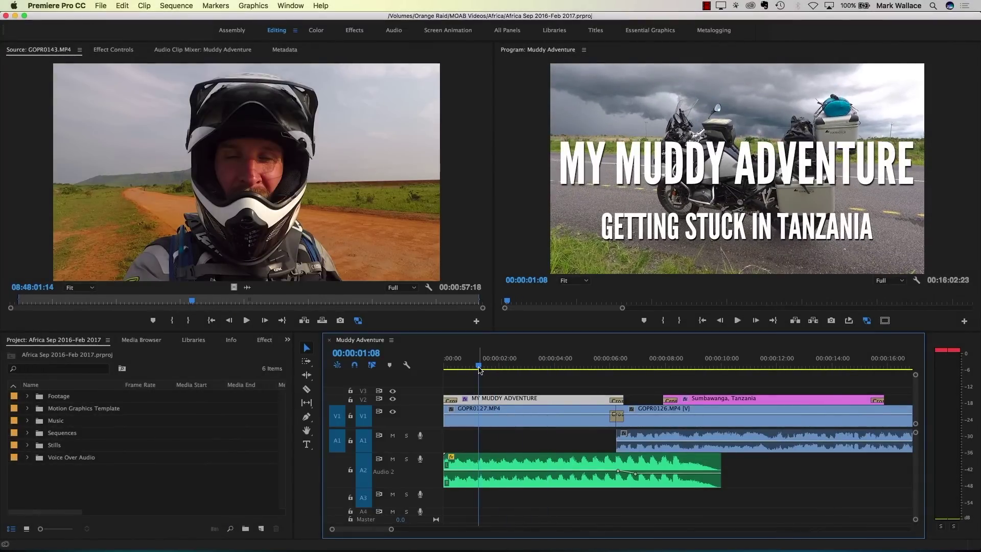
pyautogui.press('=')
pyautogui.press('=')
pyautogui.press('=')
pyautogui.press('=')
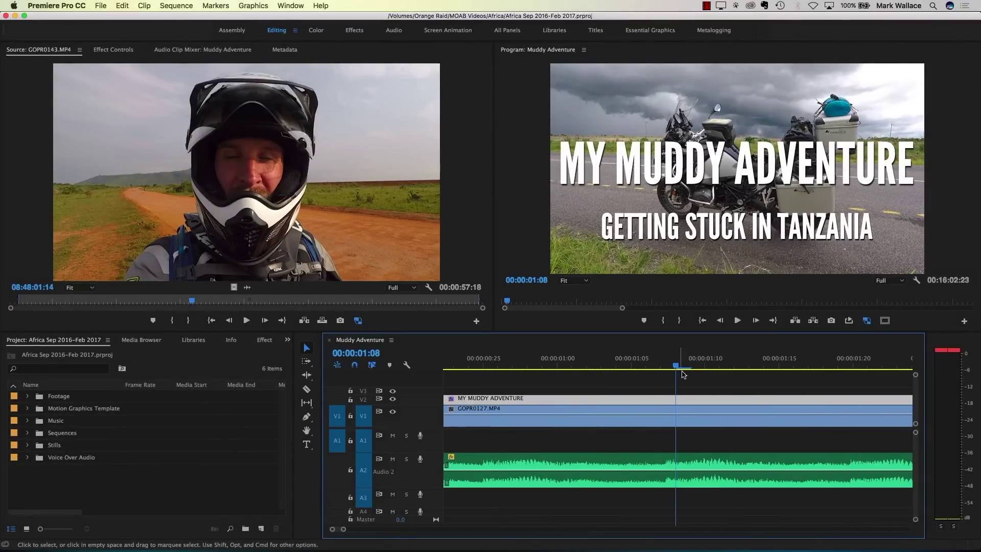
pyautogui.moveTo(677, 369); pyautogui.dragTo(602, 368)
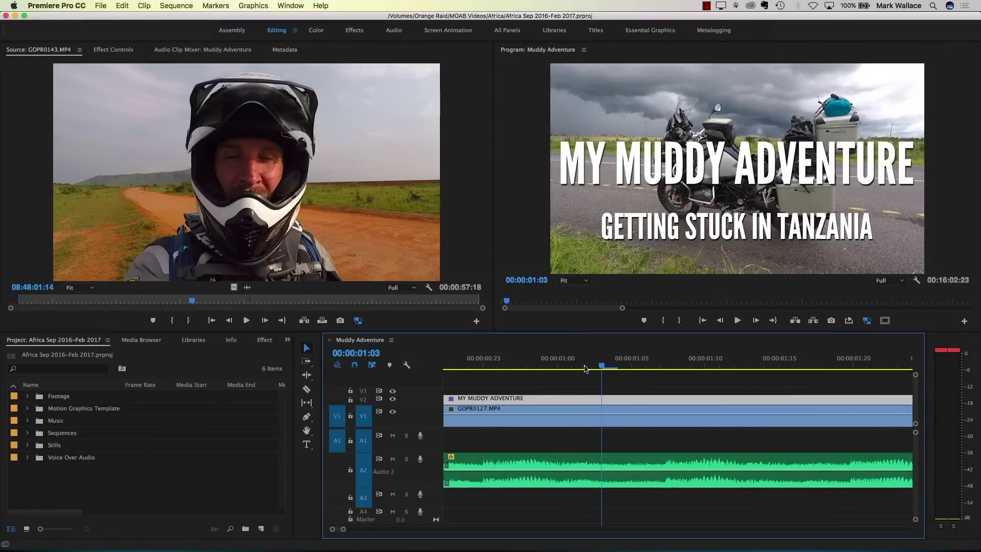
pyautogui.moveTo(585, 368); pyautogui.dragTo(497, 368)
# - Return the playhead to the start of the sequence and increase the height of video track V2
pyautogui.press('-')
pyautogui.press('-')
pyautogui.press('-')
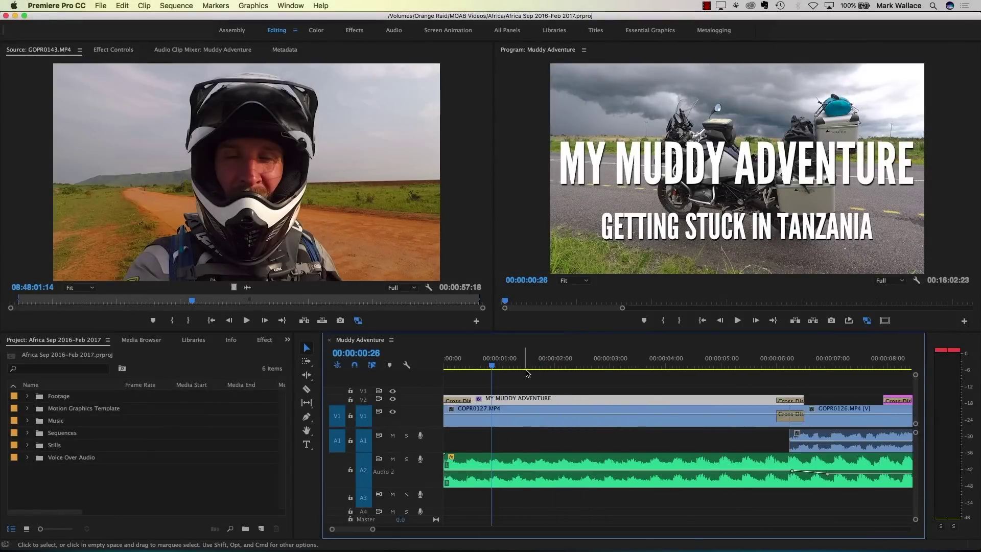
pyautogui.press('-')
pyautogui.click(443, 367)
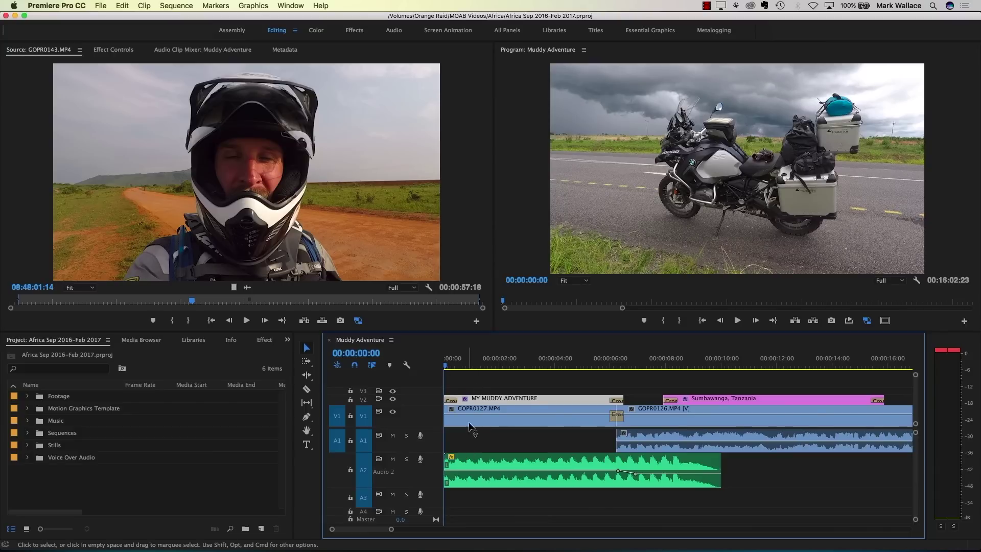
pyautogui.moveTo(440, 394); pyautogui.dragTo(440, 383)
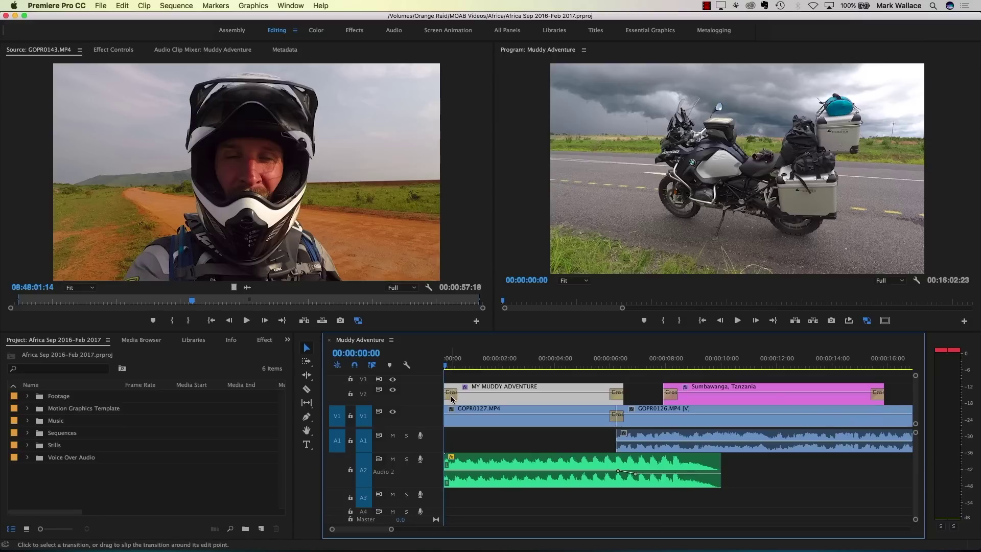
# - Scrub through the title's opening Cross Dissolve to 00:00:00:15 and select the GOPR0127.MP4 clip on V1
pyautogui.press('=')
pyautogui.press('=')
pyautogui.press('=')
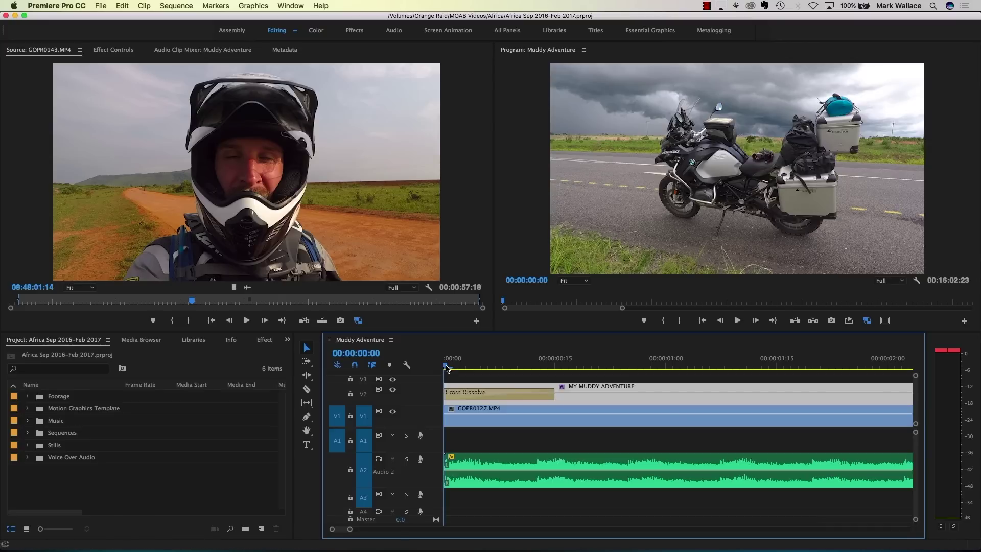
pyautogui.moveTo(446, 368); pyautogui.dragTo(454, 369)
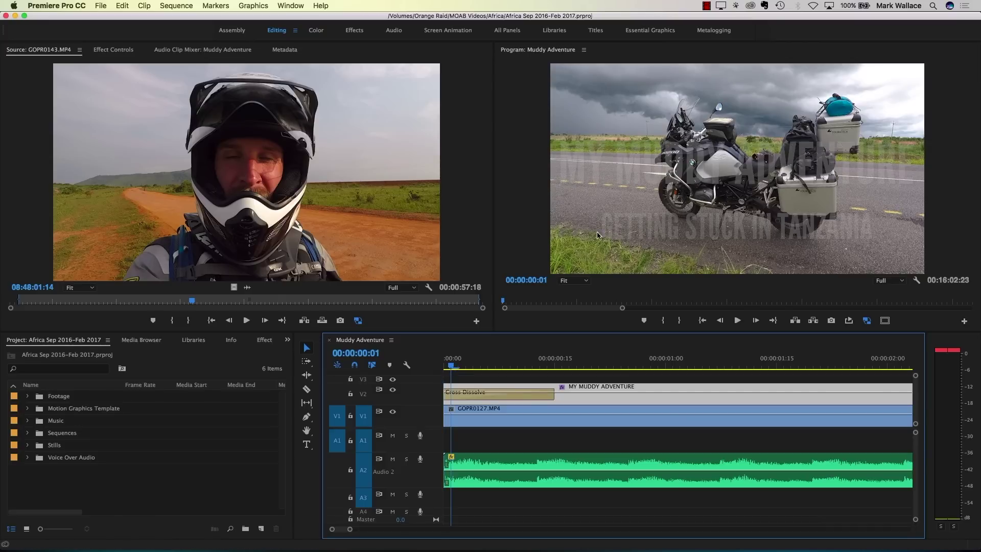
pyautogui.moveTo(452, 368); pyautogui.dragTo(555, 368)
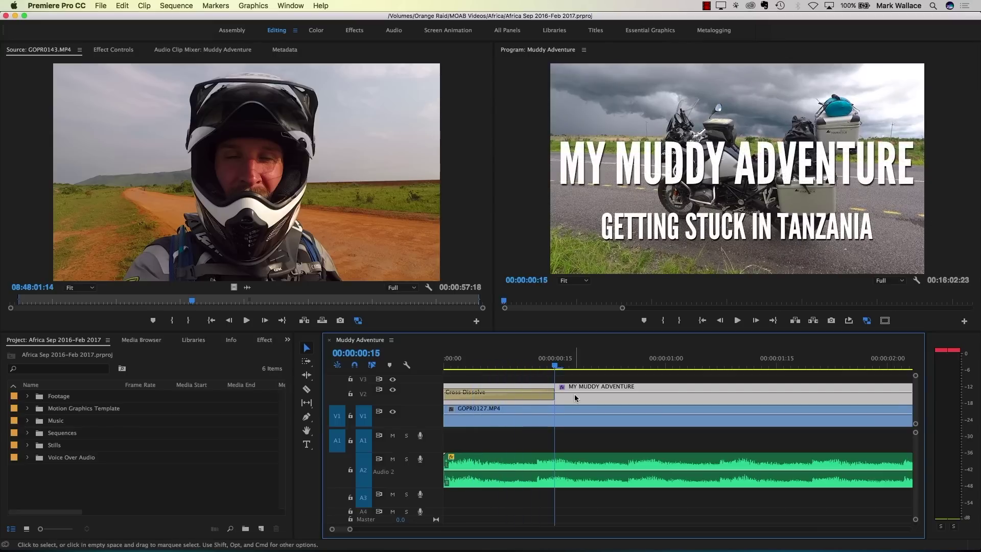
pyautogui.click(579, 423)
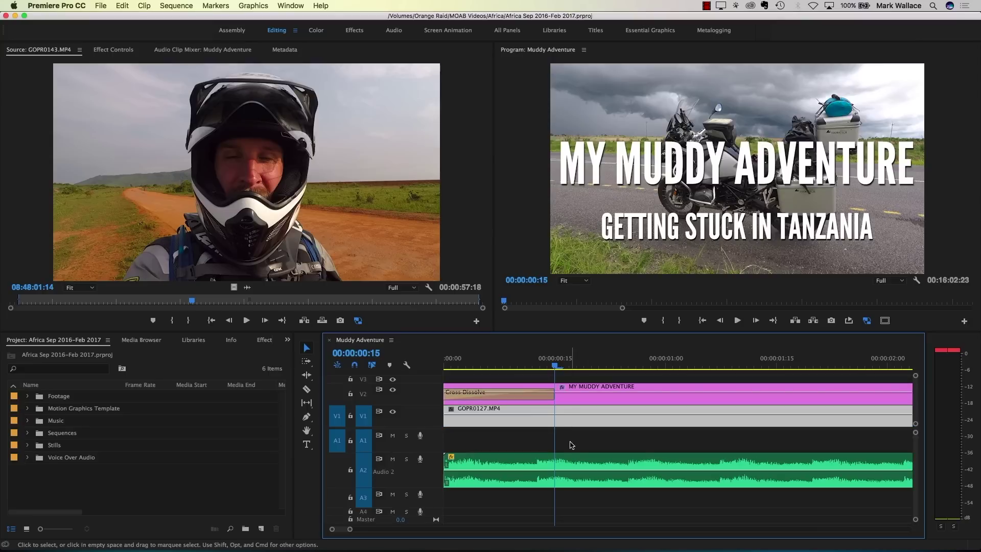
# - Deselect the V1 clip and scrub through the Cross Dissolves ending the MY MUDDY ADVENTURE title to 00:00:06:26
pyautogui.moveTo(527, 460); pyautogui.dragTo(542, 461)
pyautogui.press('super+z')
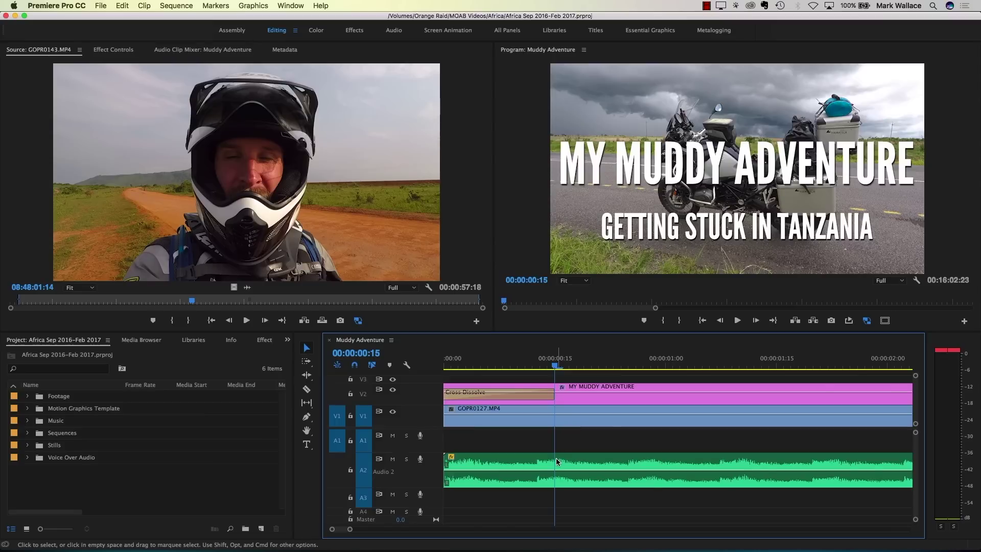
pyautogui.press('-')
pyautogui.press('-')
pyautogui.moveTo(473, 366); pyautogui.dragTo(769, 379)
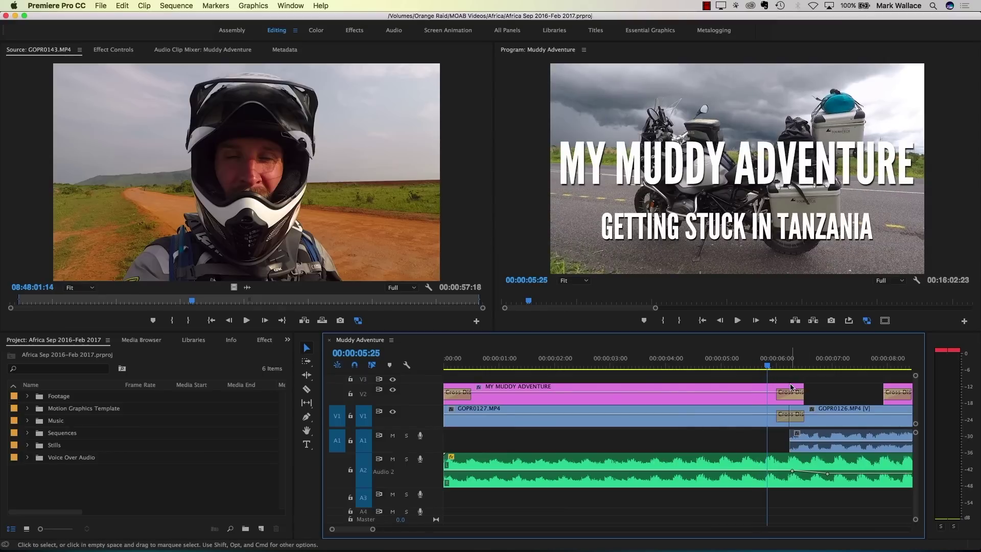
pyautogui.press('space')
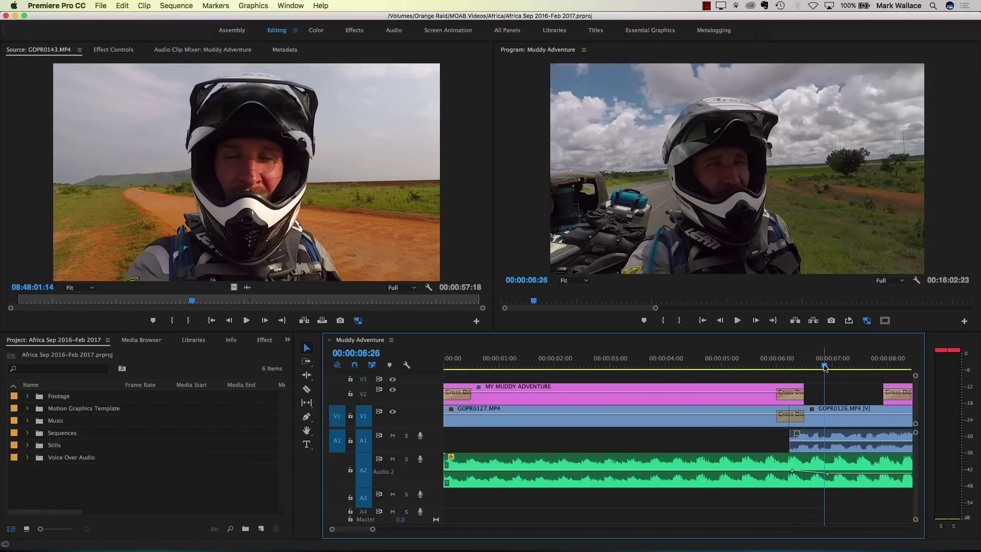
# - Play the sequence through the Sumbawanga, Tanzania title and stop playback at 00:00:11:03
pyautogui.hscroll(5, 826, 367)
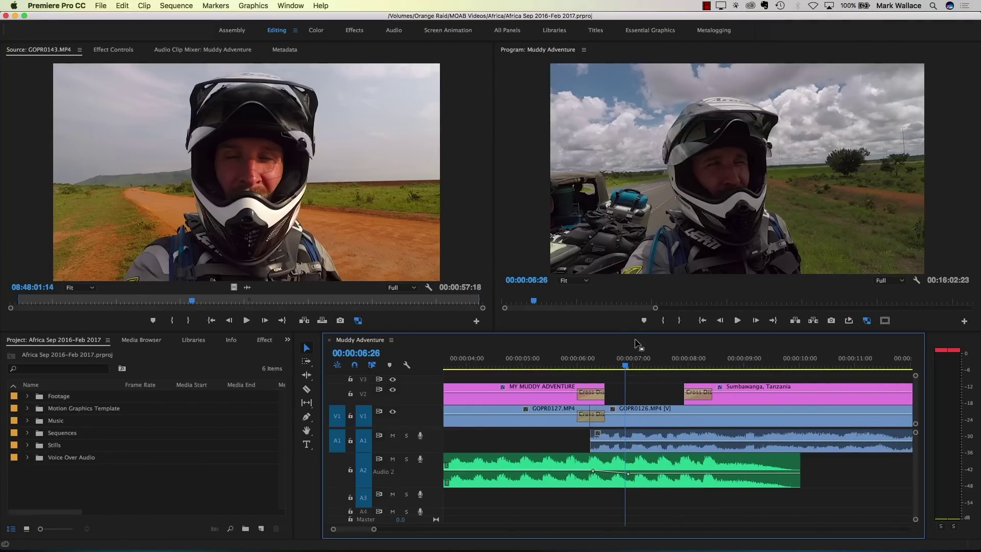
pyautogui.press('space')
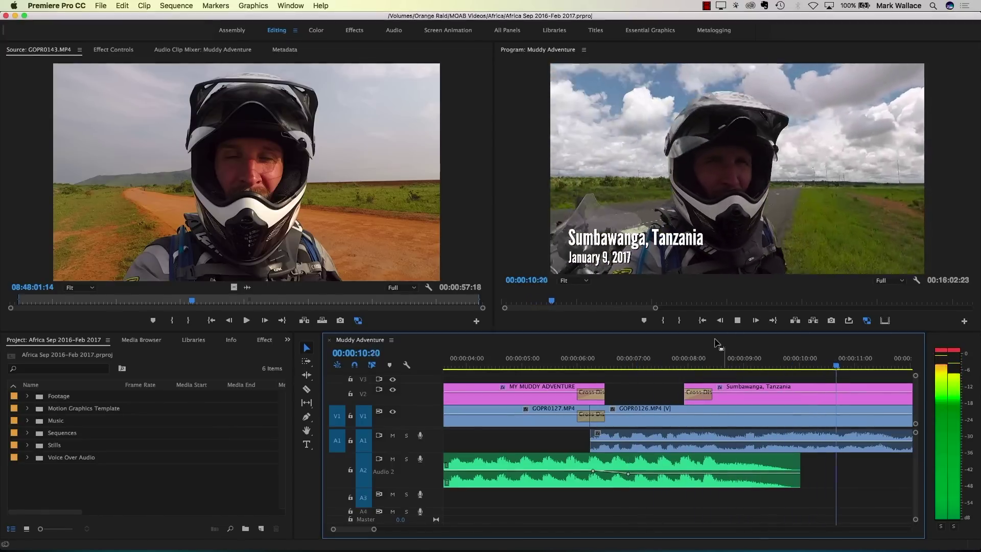
pyautogui.press('space')
# - Play the footage past the end of the Sumbawanga title, stop at 00:00:17:04 and view the whole sequence
pyautogui.press('-')
pyautogui.press('-')
pyautogui.press('-')
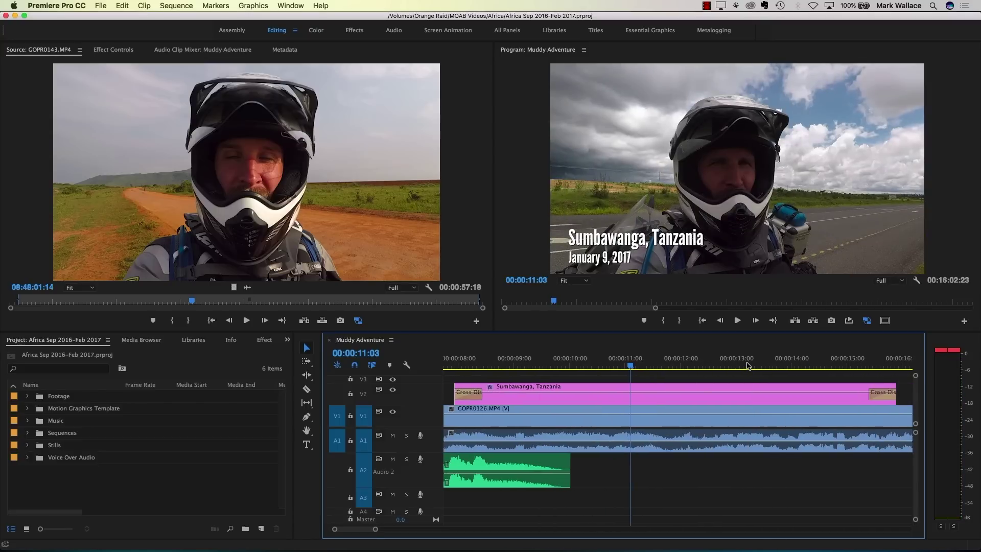
pyautogui.click(644, 364)
pyautogui.press('space')
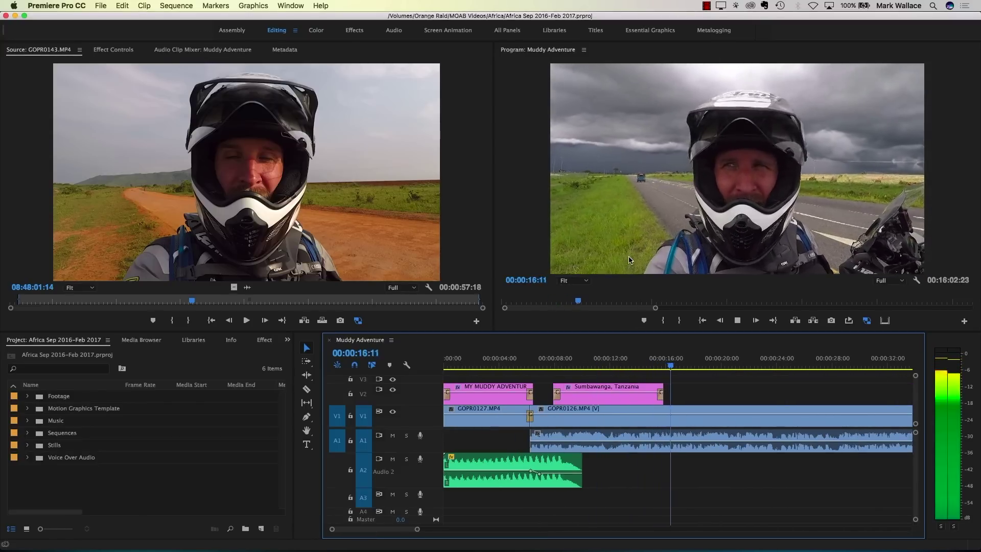
pyautogui.press('space')
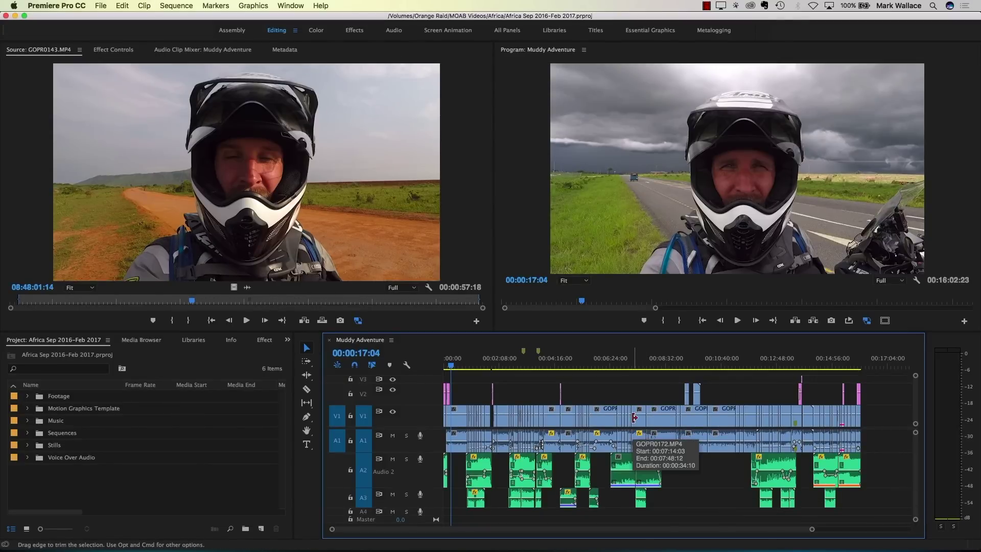
pyautogui.click(517, 223)
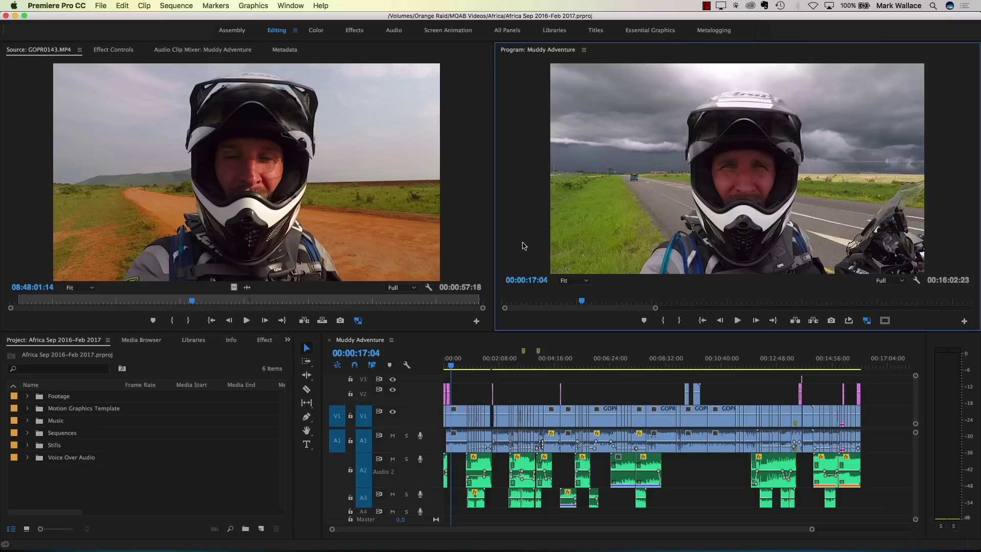
pyautogui.click(100, 7)
pyautogui.moveTo(105, 18)
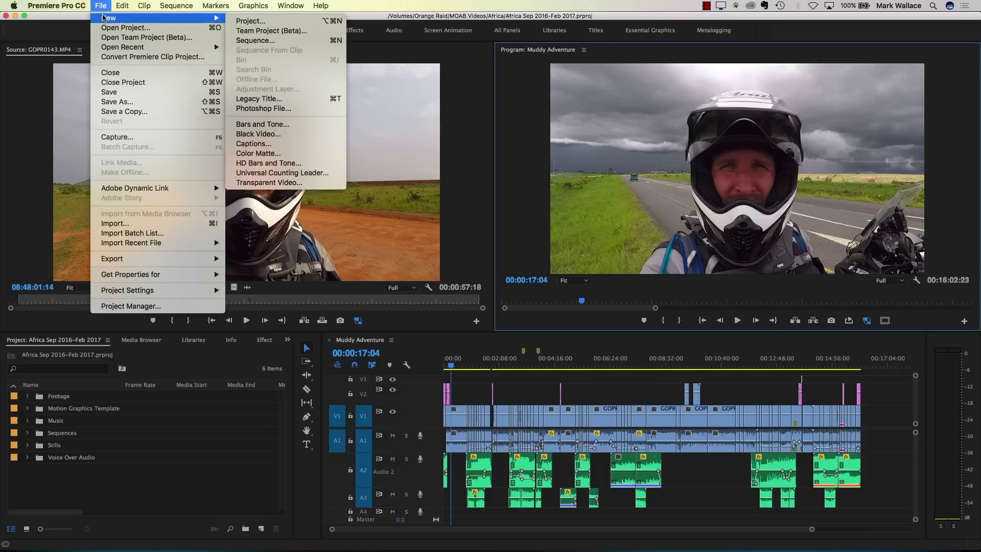
pyautogui.click(250, 22)
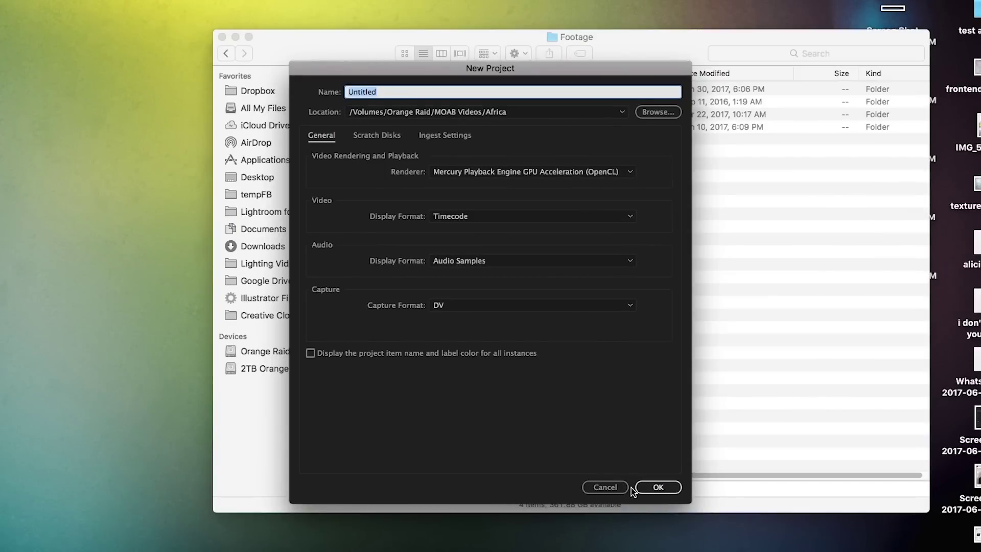
pyautogui.click(649, 488)
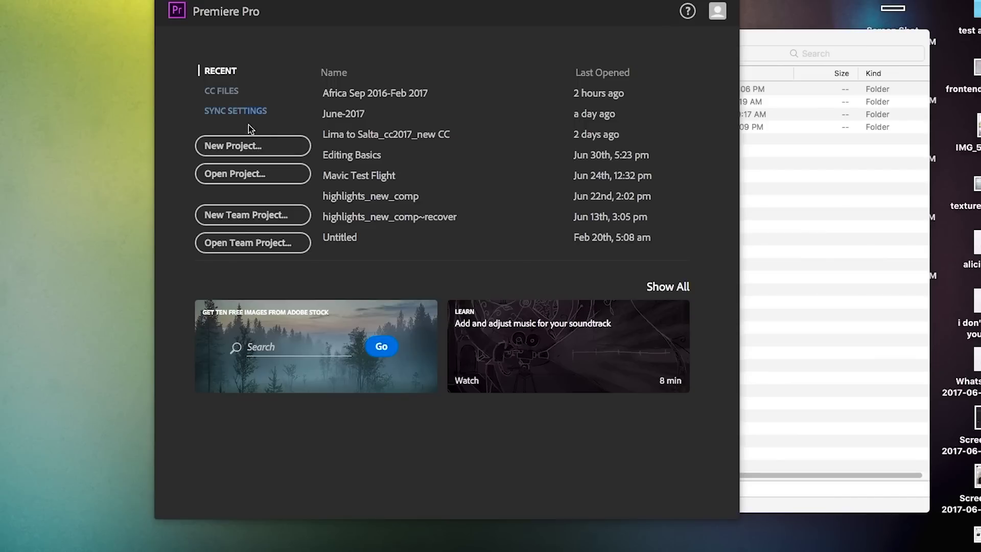
# - Start a new project and name it My First Project
pyautogui.click(221, 149)
pyautogui.moveTo(409, 68); pyautogui.dragTo(389, 16)
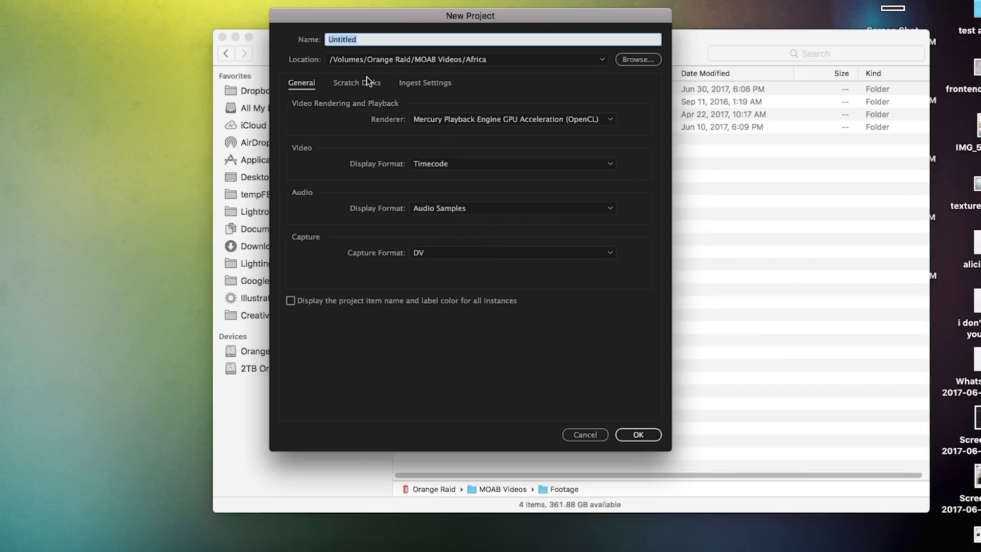
pyautogui.write('My')
# - Browse for the project location and create a folder named My First Project in Videos on the 2TB Orange Drive
pyautogui.click(634, 61)
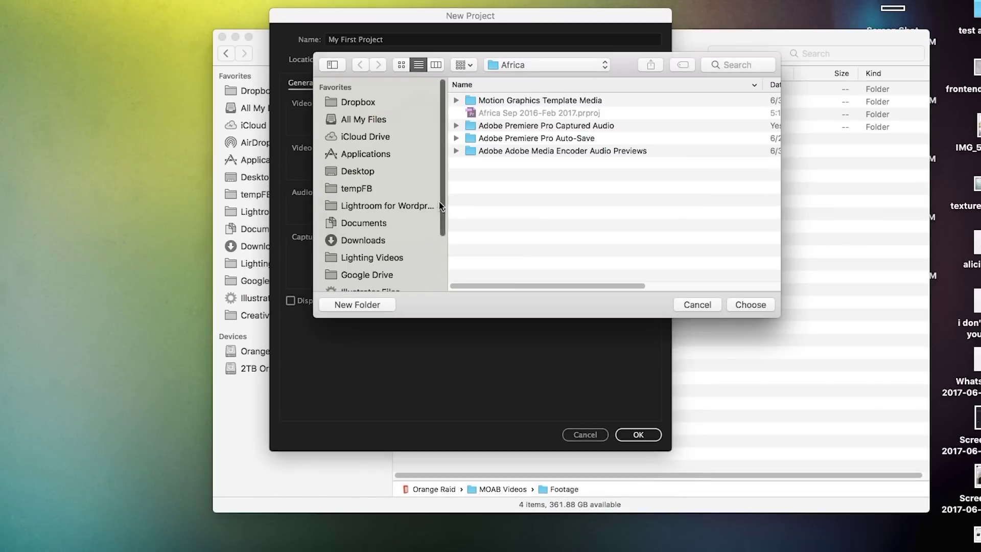
pyautogui.moveTo(444, 226); pyautogui.dragTo(447, 275)
pyautogui.click(346, 283)
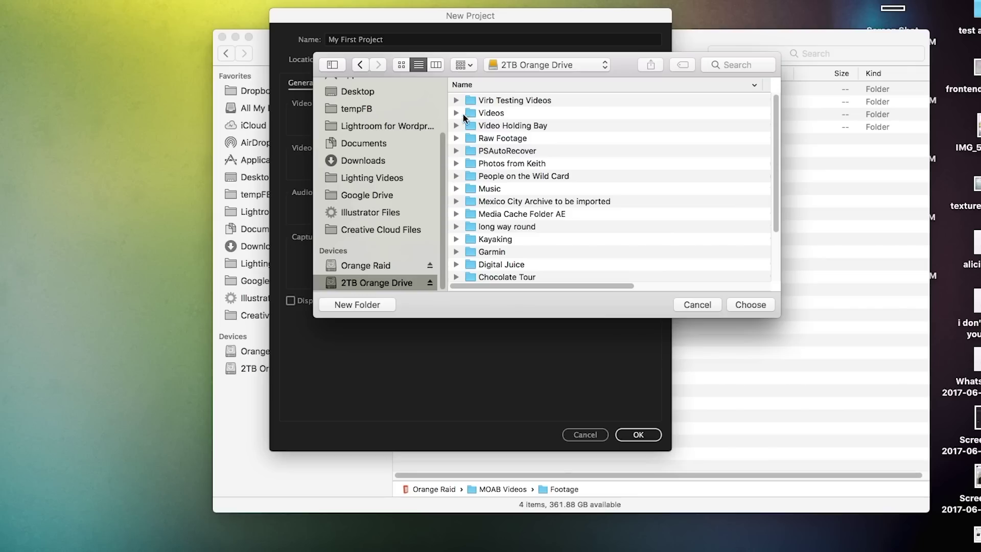
pyautogui.doubleClick(478, 113)
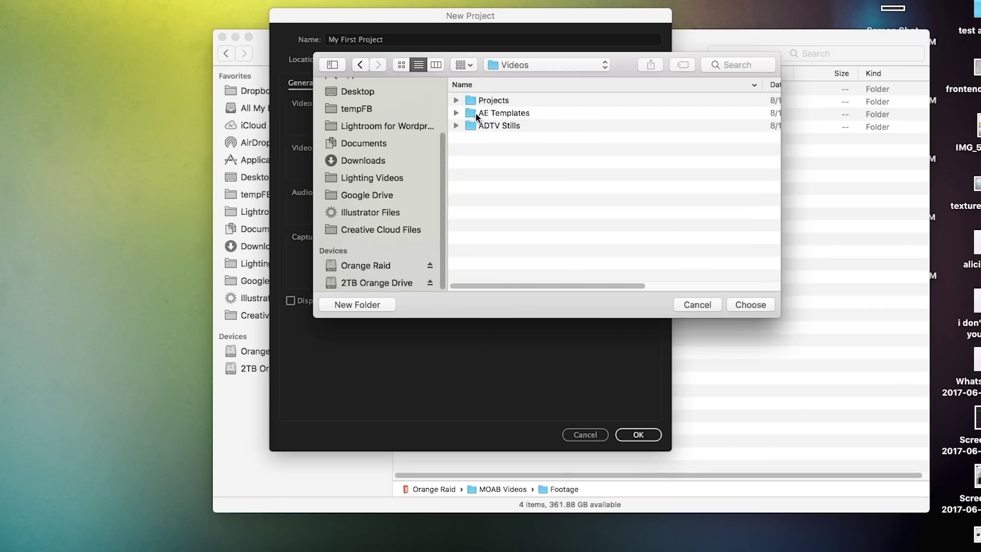
pyautogui.click(387, 308)
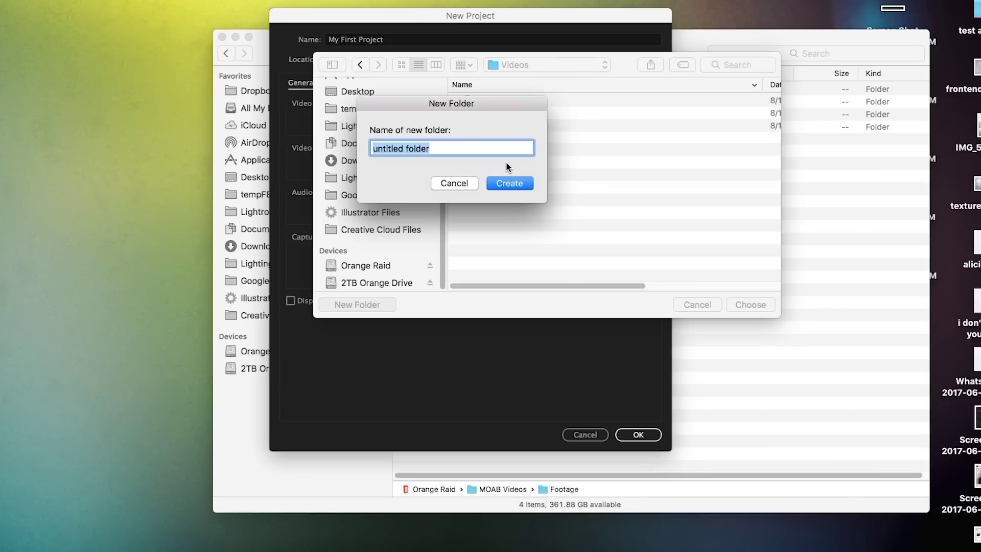
pyautogui.write('My First Pr')
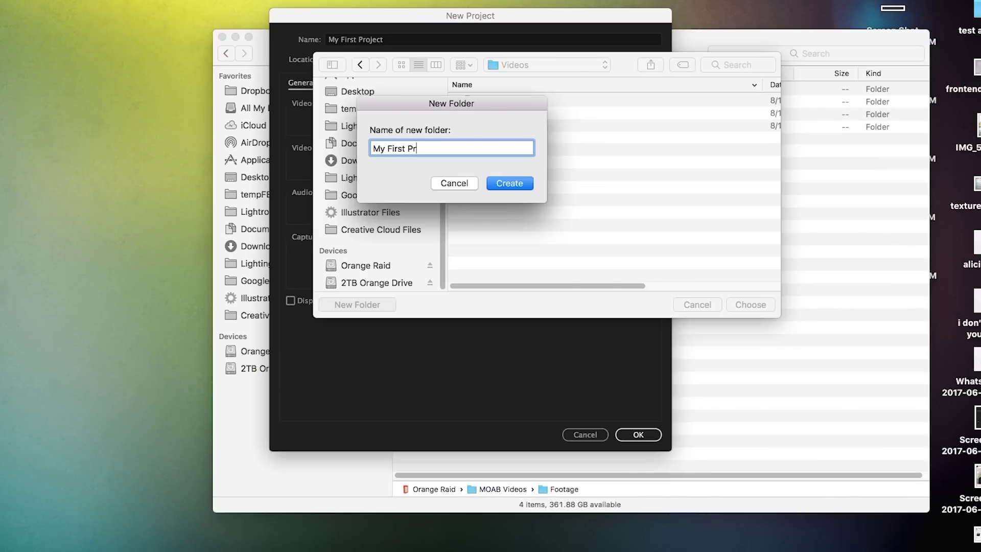
pyautogui.write('oject')
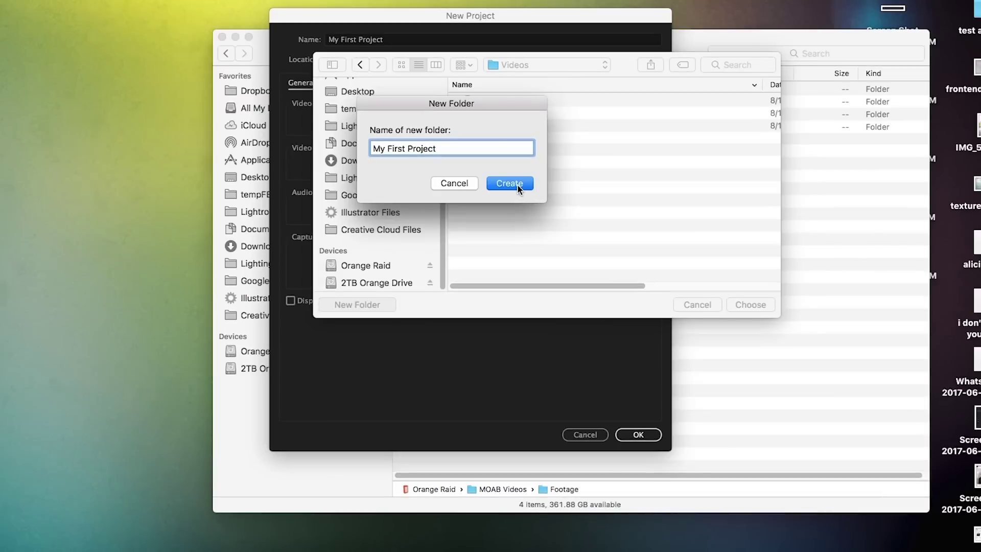
pyautogui.click(512, 182)
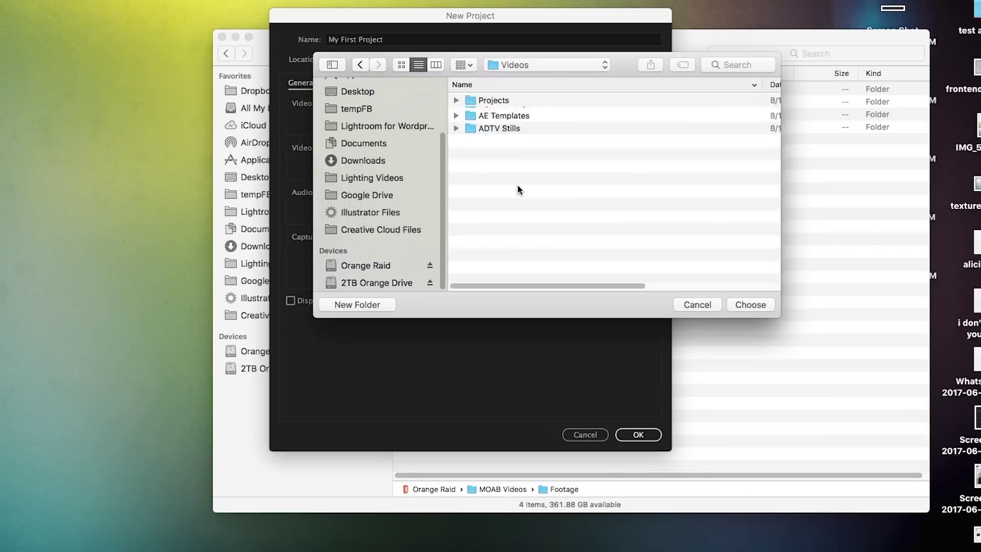
# - Use the My First Project folder as the location and create the project with its General settings left as they are
pyautogui.click(747, 306)
pyautogui.click(641, 435)
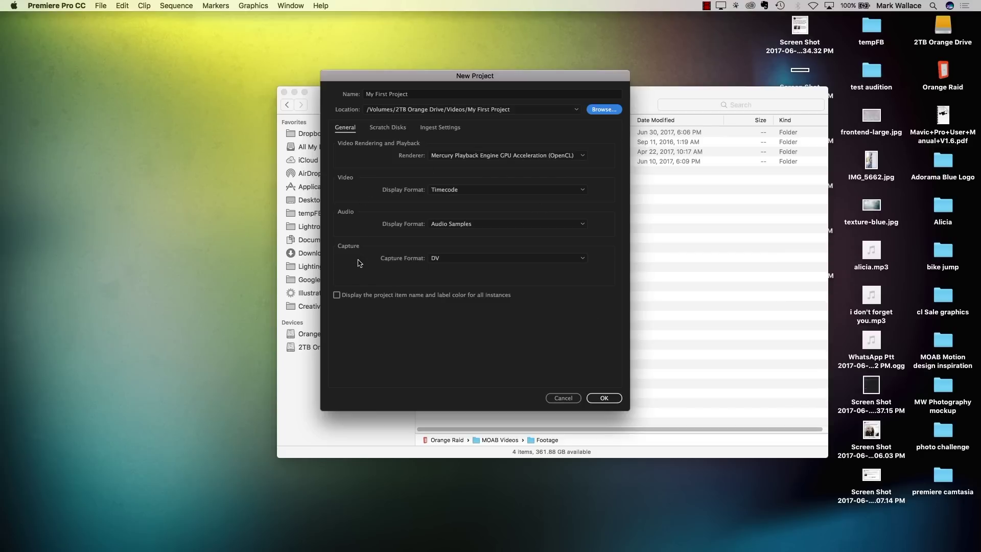
pyautogui.click(598, 397)
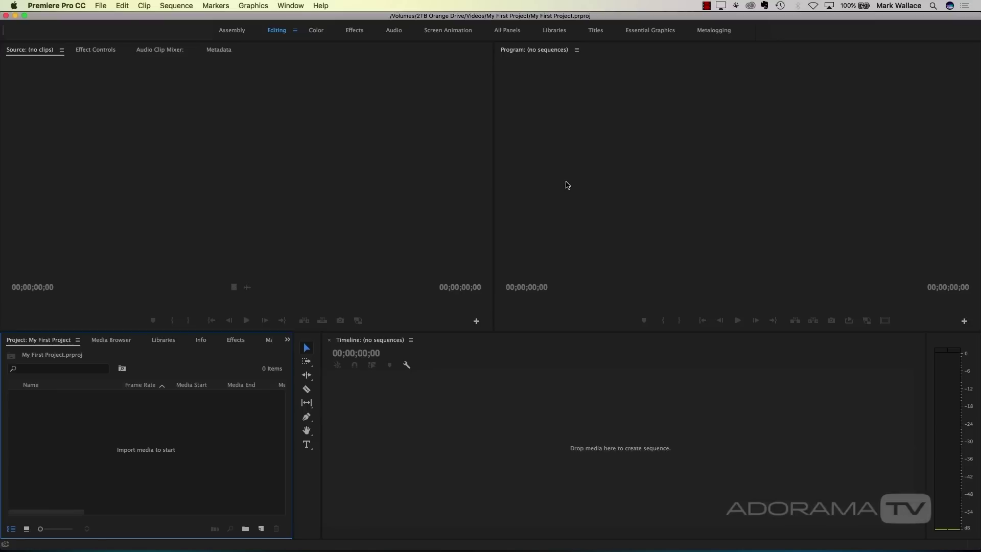
# - Switch to Finder and reposition the Footage folder window over the new project to view its contents
pyautogui.press('super+Tab')
pyautogui.press('super+Tab')
pyautogui.press('super+Tab')
pyautogui.moveTo(387, 108); pyautogui.dragTo(307, 83)
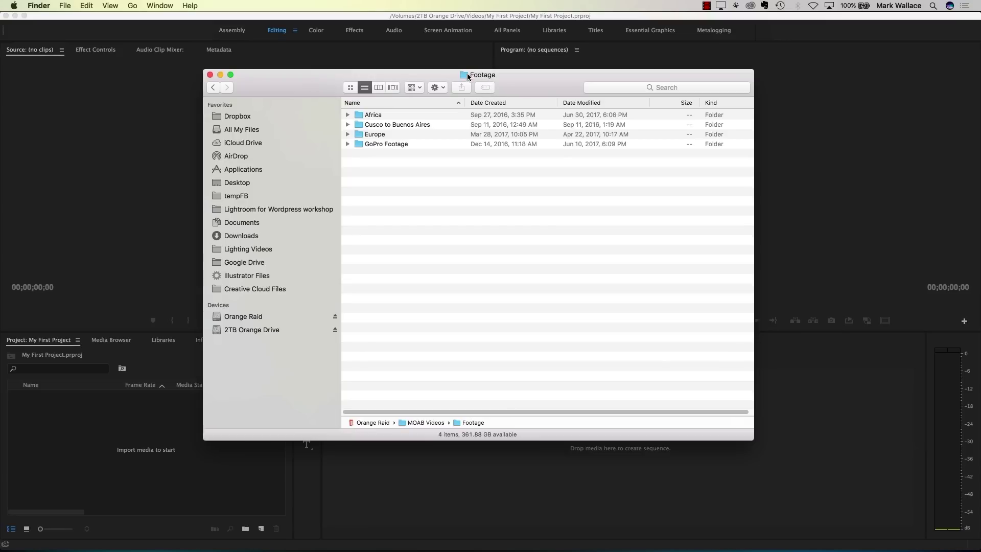
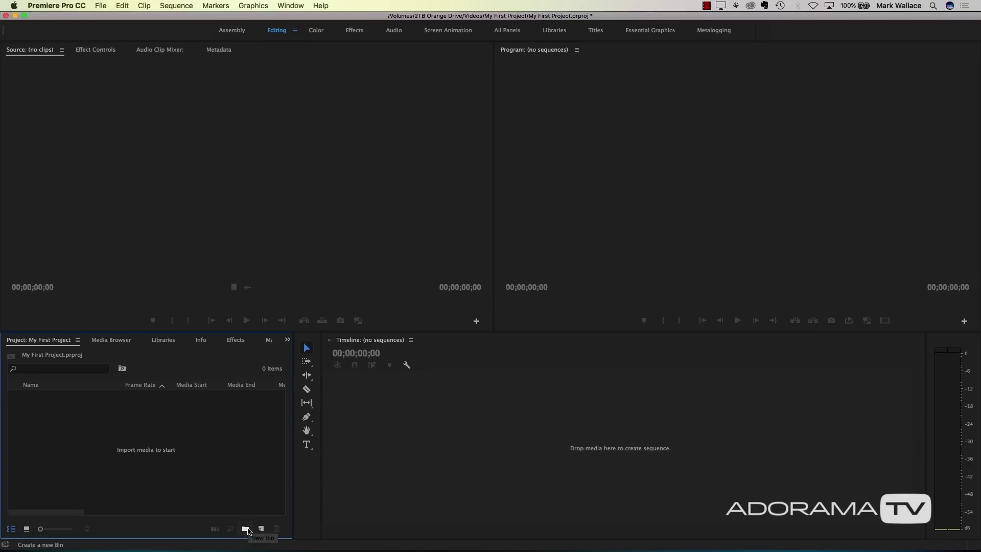
# - Create two bins in the project, named Footage and Music
pyautogui.click(246, 529)
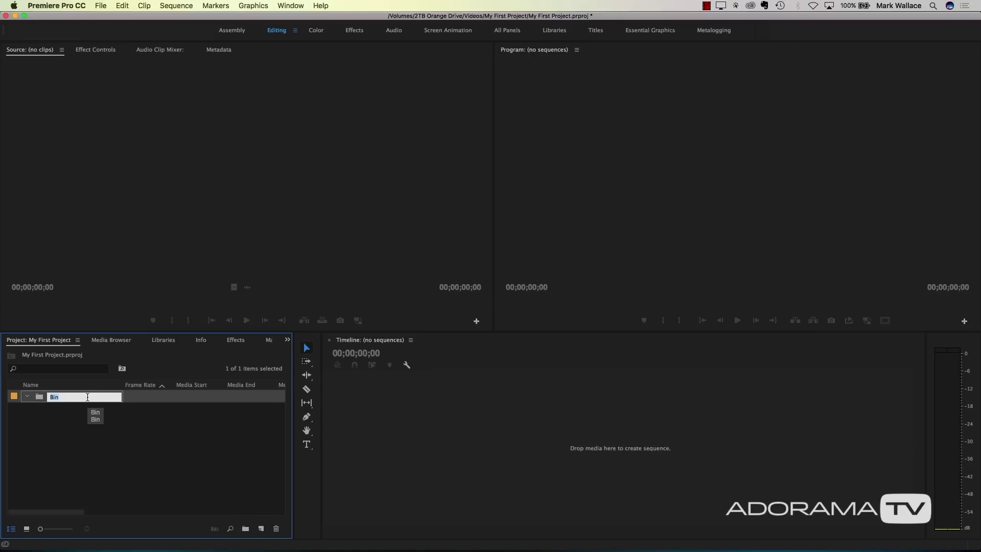
pyautogui.write('Footage')
pyautogui.click(68, 415)
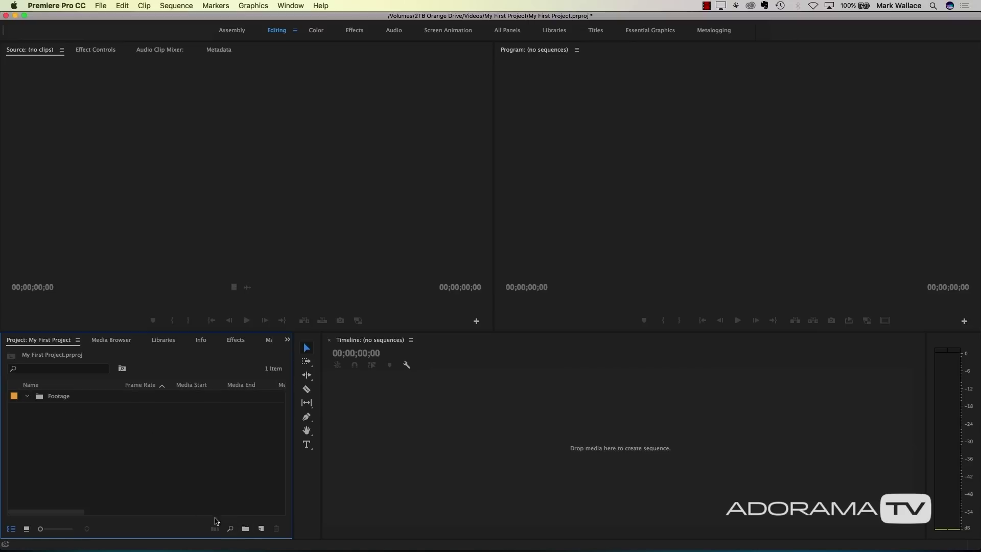
pyautogui.click(246, 529)
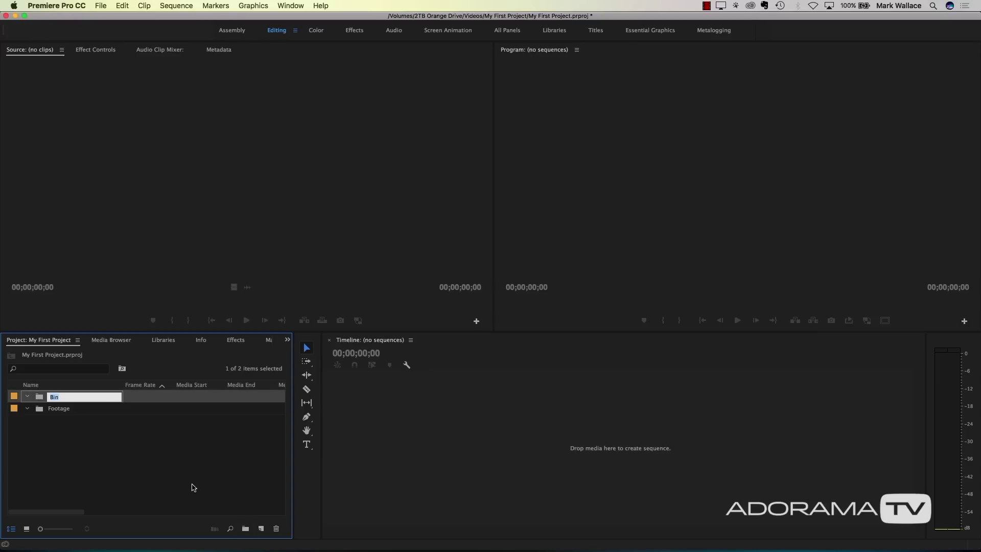
pyautogui.write('Mus')
pyautogui.click(195, 487)
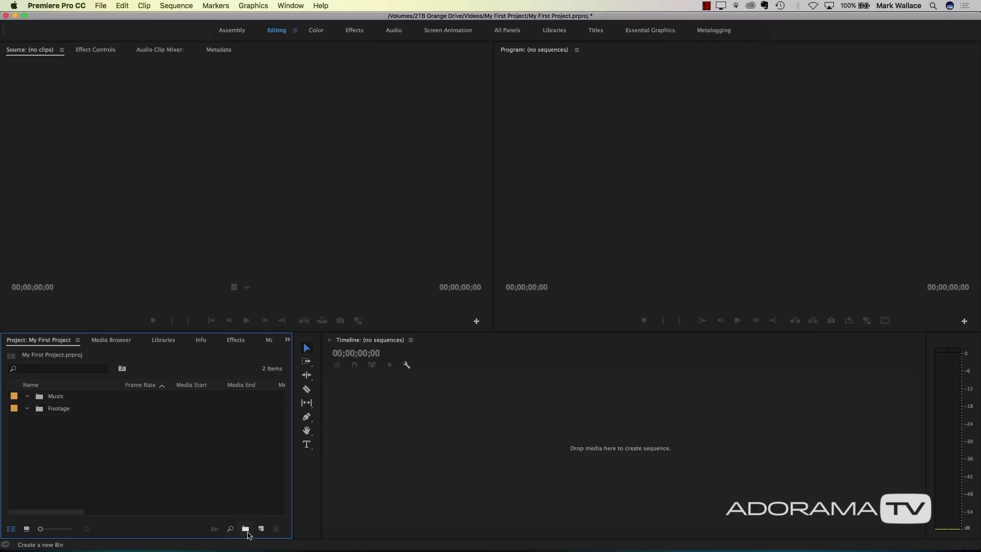
# - Add two more bins to the project, named Sequences and Stills
pyautogui.click(246, 529)
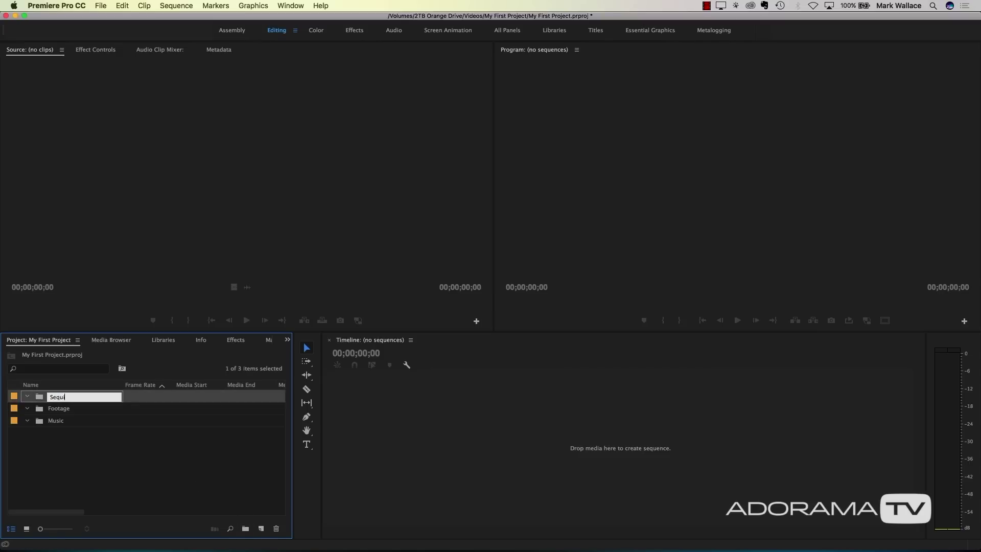
pyautogui.click(228, 499)
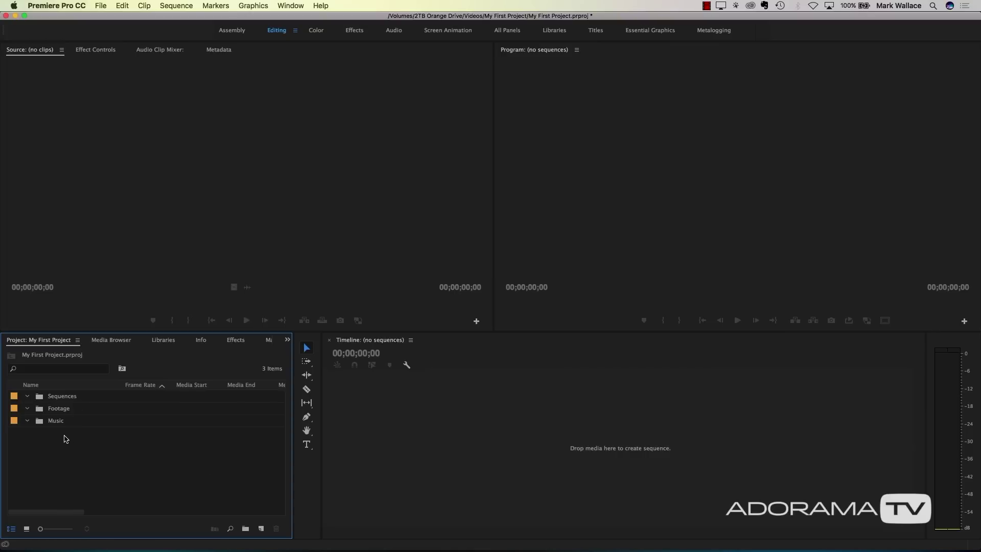
pyautogui.click(246, 528)
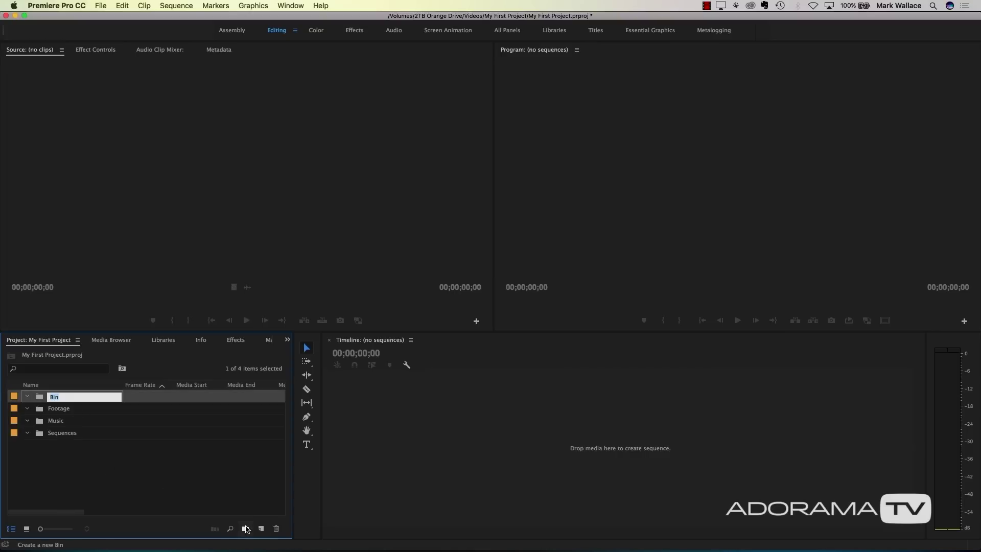
pyautogui.write('Stills')
pyautogui.click(171, 483)
# - Save the project with its four bins
pyautogui.press('cmd+s')
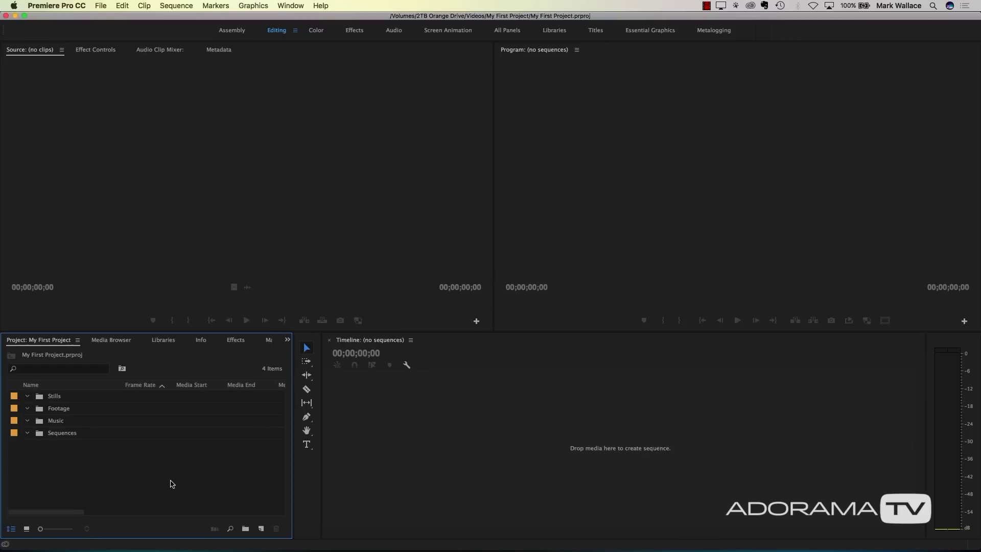
pyautogui.press('super+s')
pyautogui.press('super+s')
# - Open the Footage bin in the project
pyautogui.doubleClick(39, 411)
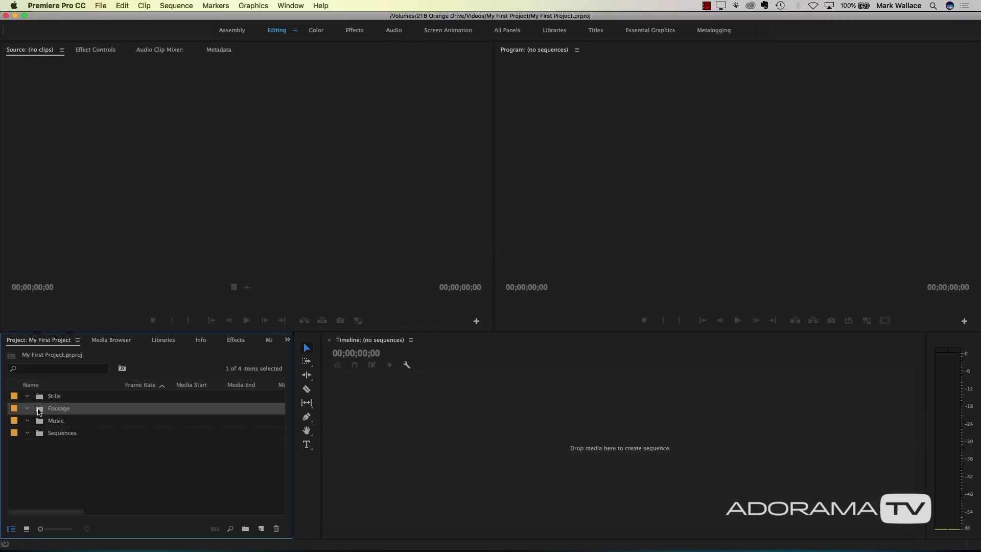
pyautogui.rightClick(80, 424)
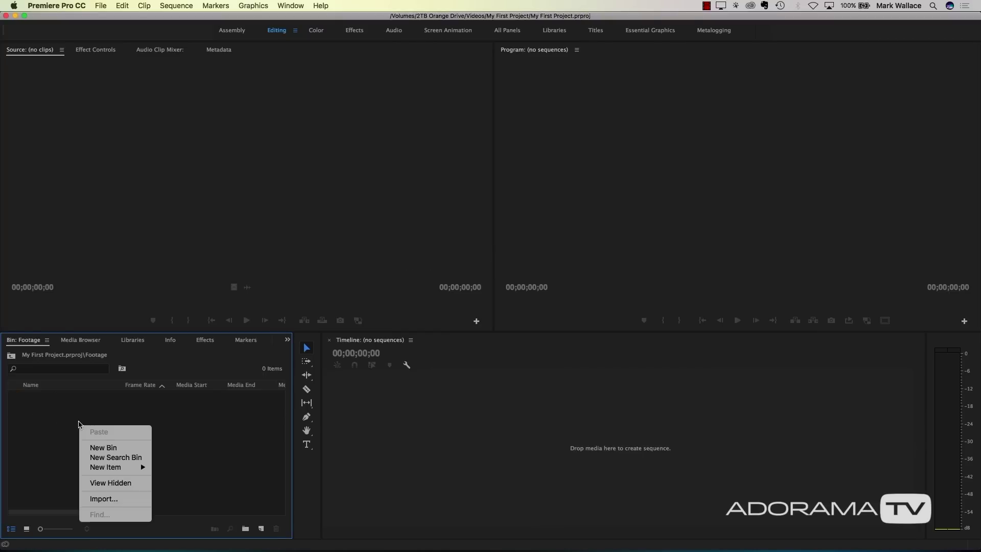
pyautogui.click(101, 500)
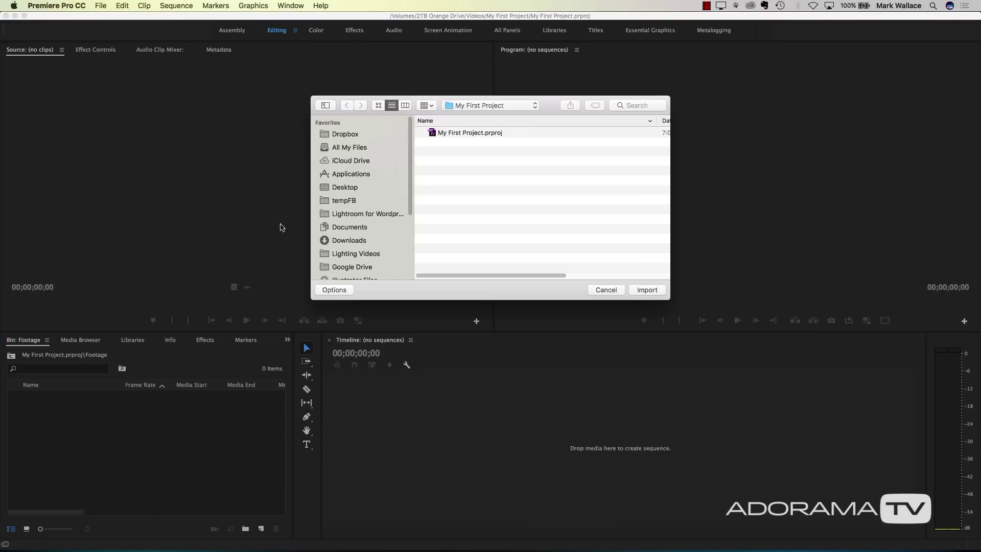
pyautogui.click(596, 289)
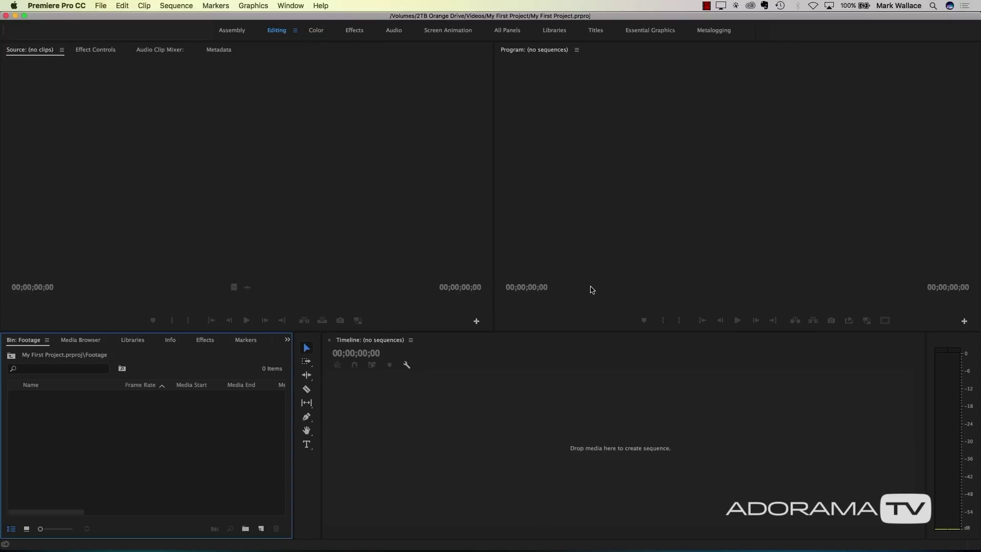
# - Switch to Finder and open the HERO5 Black Two 6 folder inside GoPro Footage > 2017-01-09
pyautogui.press('super+Tab')
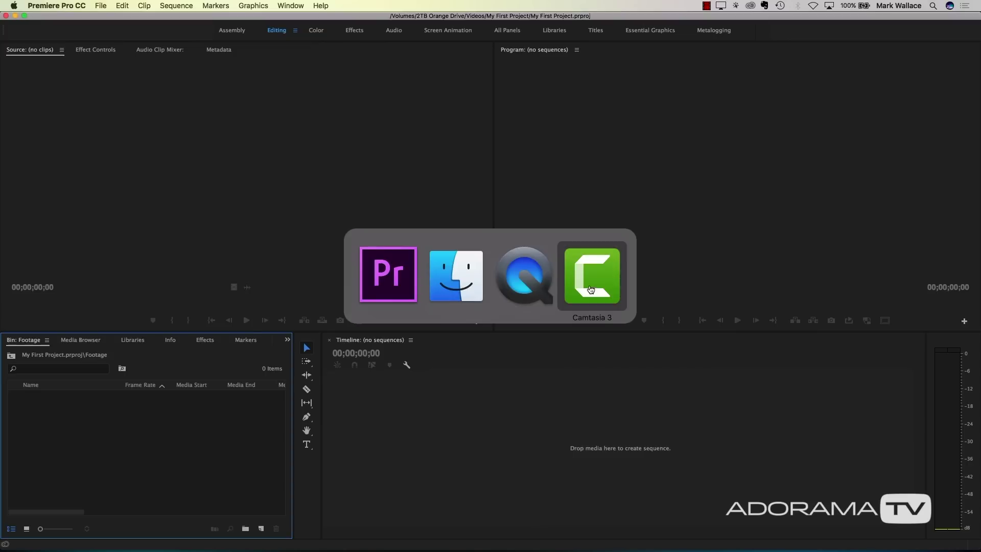
pyautogui.click(460, 276)
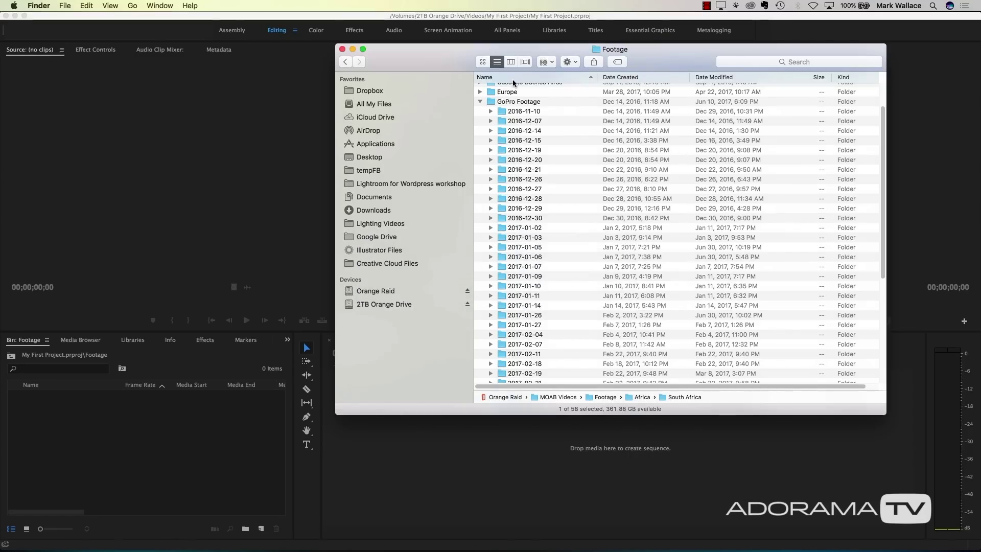
pyautogui.click(490, 276)
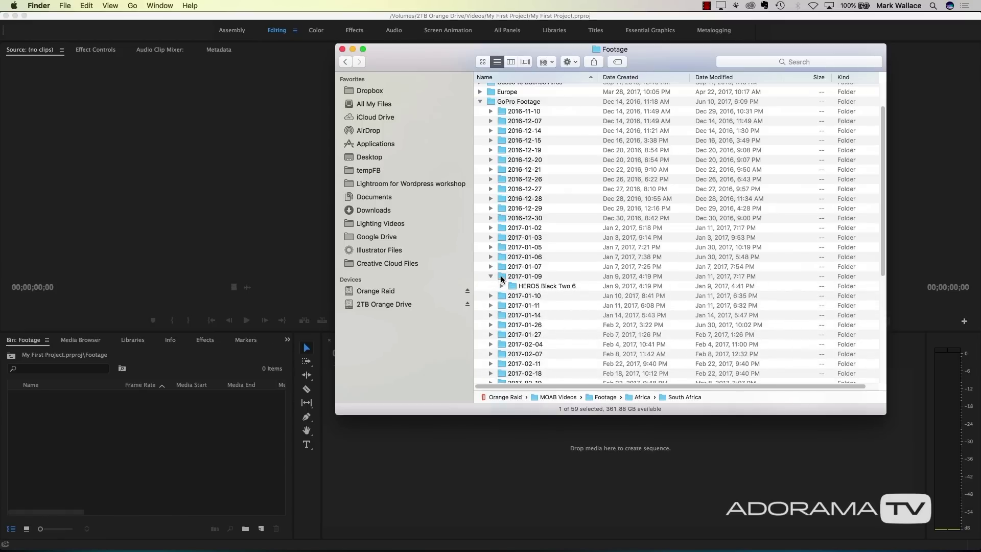
pyautogui.click(501, 275)
pyautogui.click(501, 286)
pyautogui.click(509, 285)
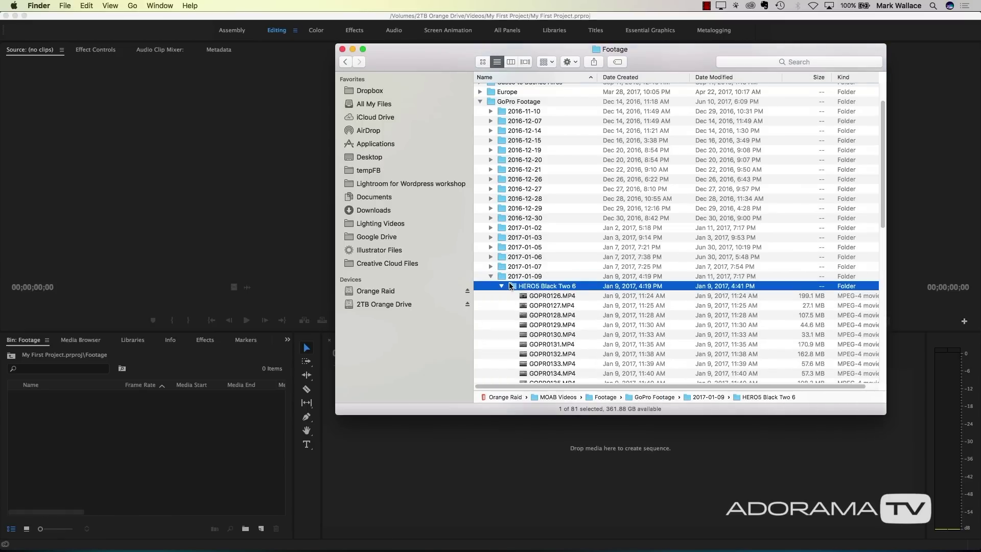
pyautogui.doubleClick(510, 286)
# - Import the clips GOPR0126.MP4 through GOPR0142.MP4 from Finder into Premiere Pro's Footage bin
pyautogui.click(561, 246)
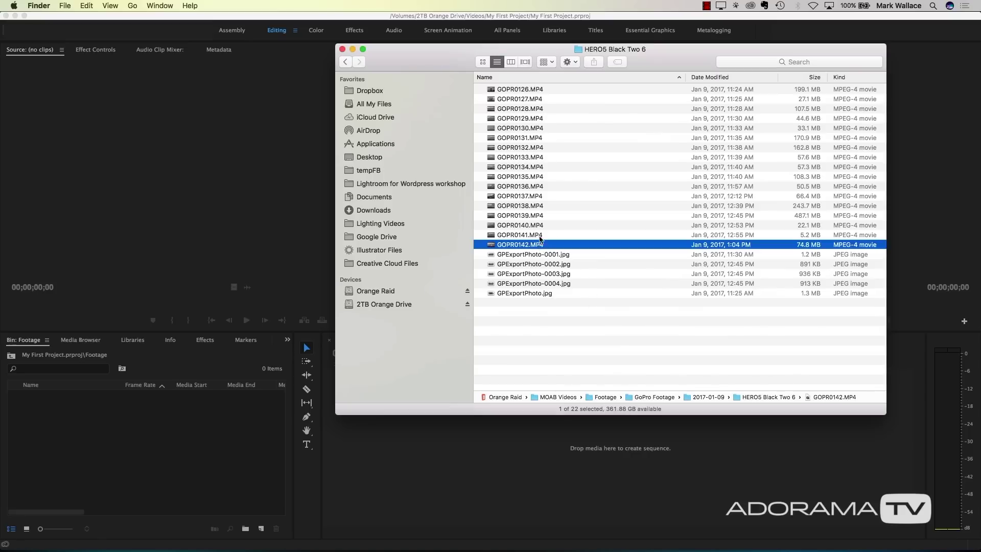
pyautogui.keyDown('shift'); pyautogui.click(494, 91); pyautogui.keyUp('shift')
pyautogui.moveTo(494, 92); pyautogui.dragTo(193, 423)
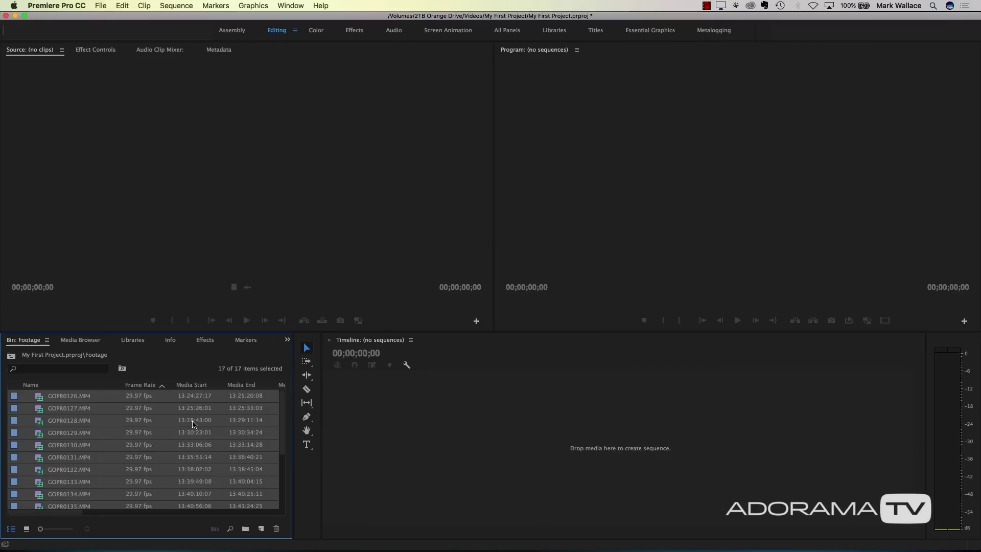
# - Load GOPR0126.MP4 into the Source monitor and scrub through its footage
pyautogui.click(37, 400)
pyautogui.doubleClick(37, 400)
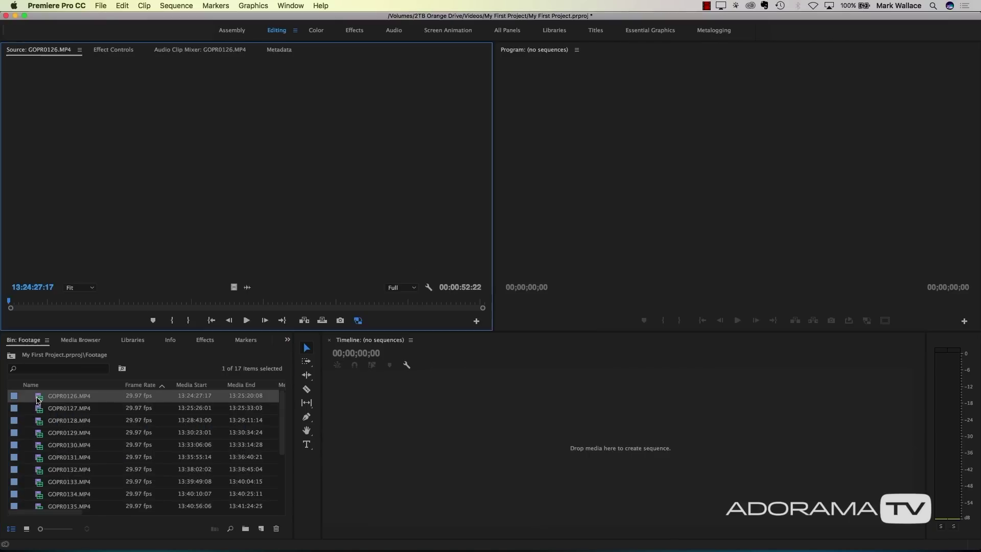
pyautogui.moveTo(116, 303); pyautogui.dragTo(189, 305)
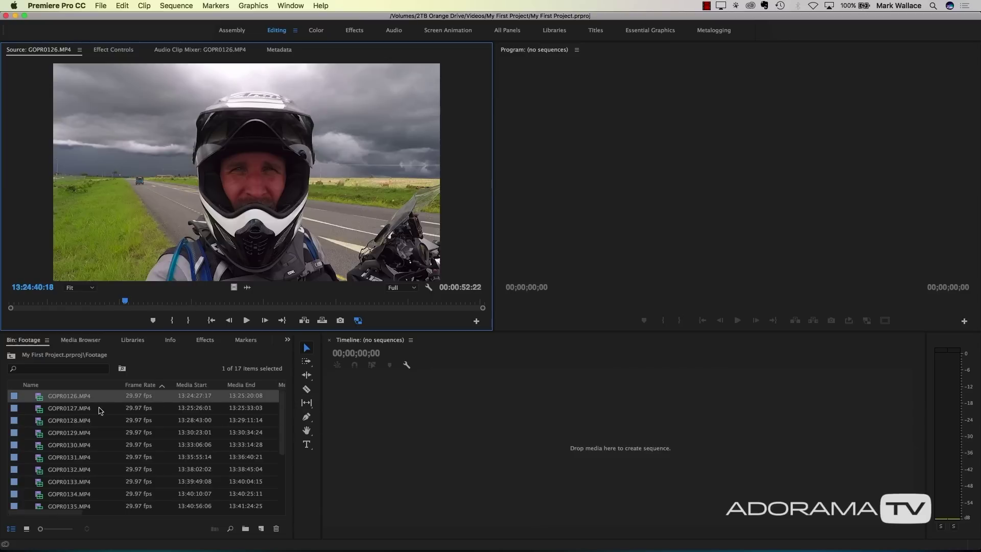
pyautogui.moveTo(71, 411)
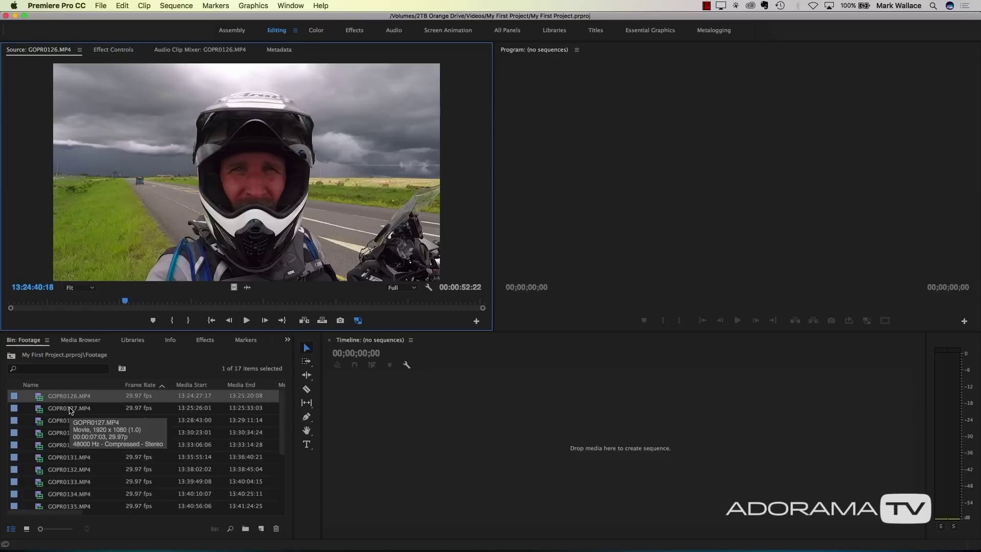
# - Return to the project's top level, collapse the Footage bin and open the Sequences bin
pyautogui.click(11, 355)
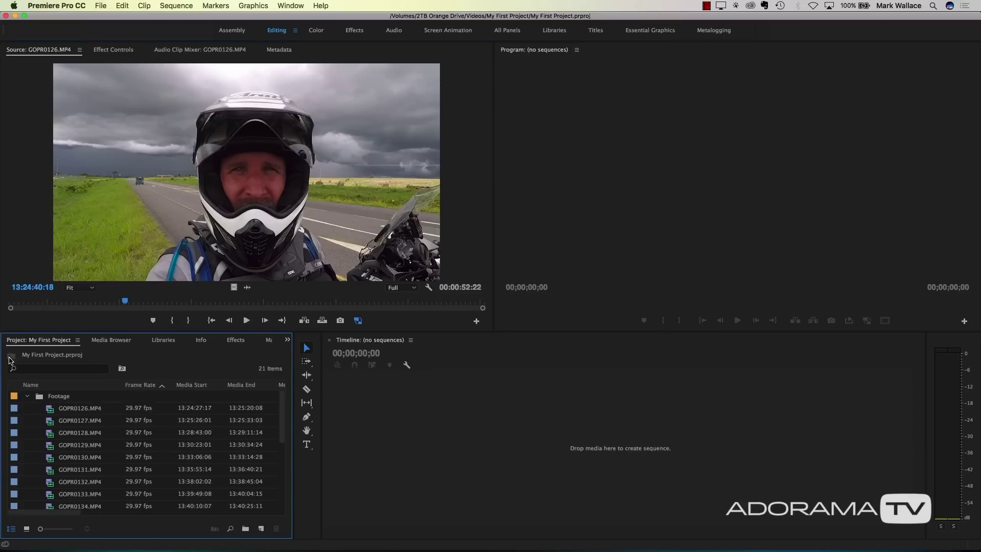
pyautogui.click(27, 396)
pyautogui.doubleClick(40, 425)
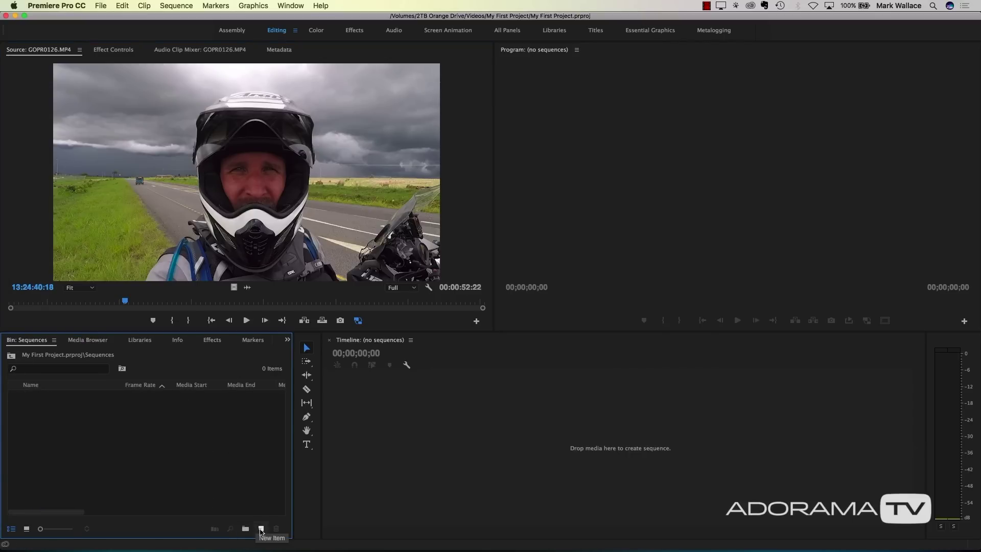
pyautogui.click(262, 530)
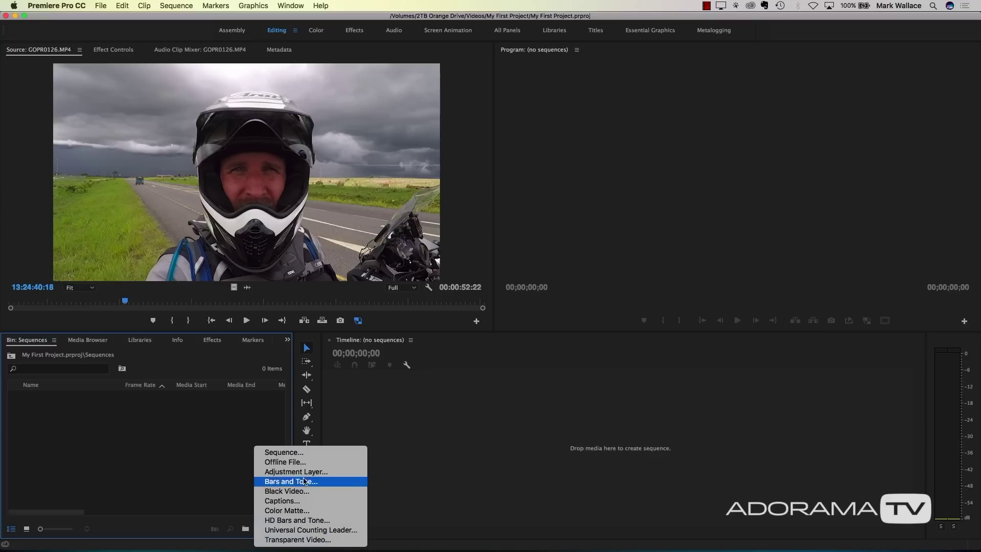
pyautogui.click(314, 455)
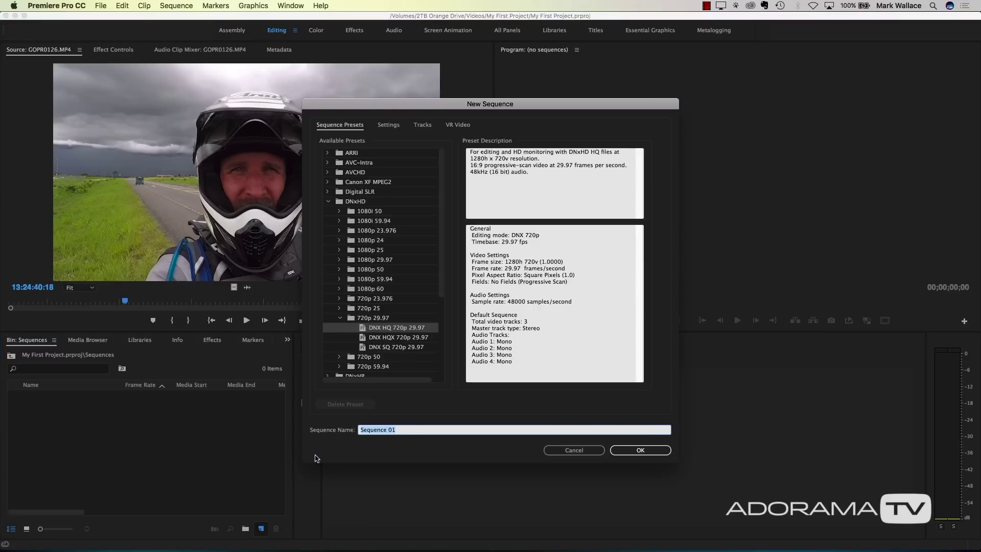
pyautogui.click(329, 202)
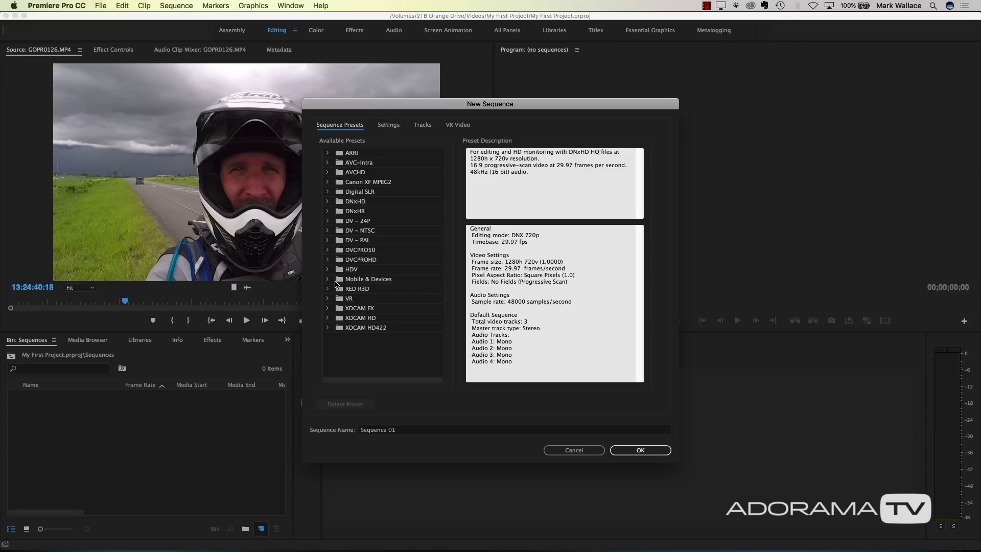
pyautogui.click(566, 451)
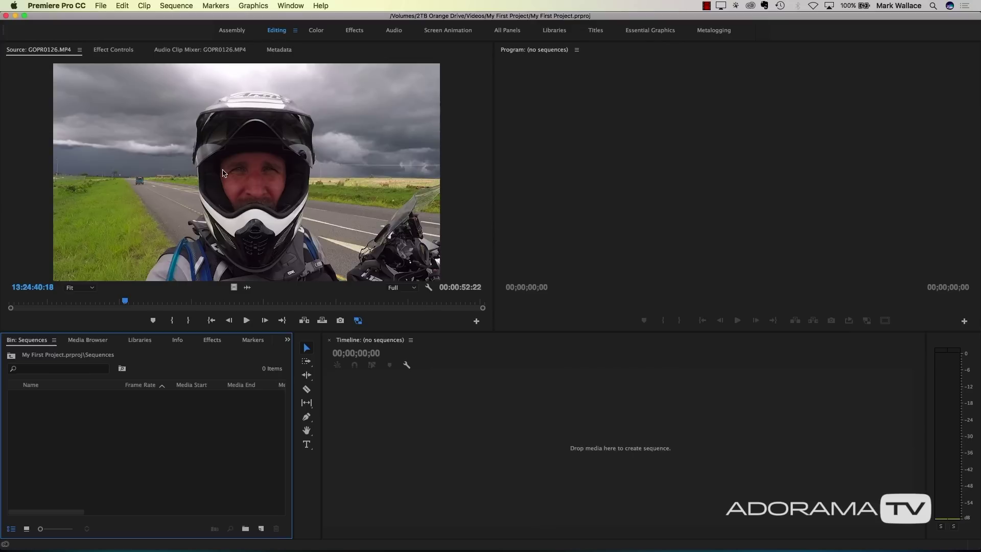
# - Create a sequence matching GOPR0126.MP4 by placing the clip from the Source monitor into the empty timeline
pyautogui.click(225, 153)
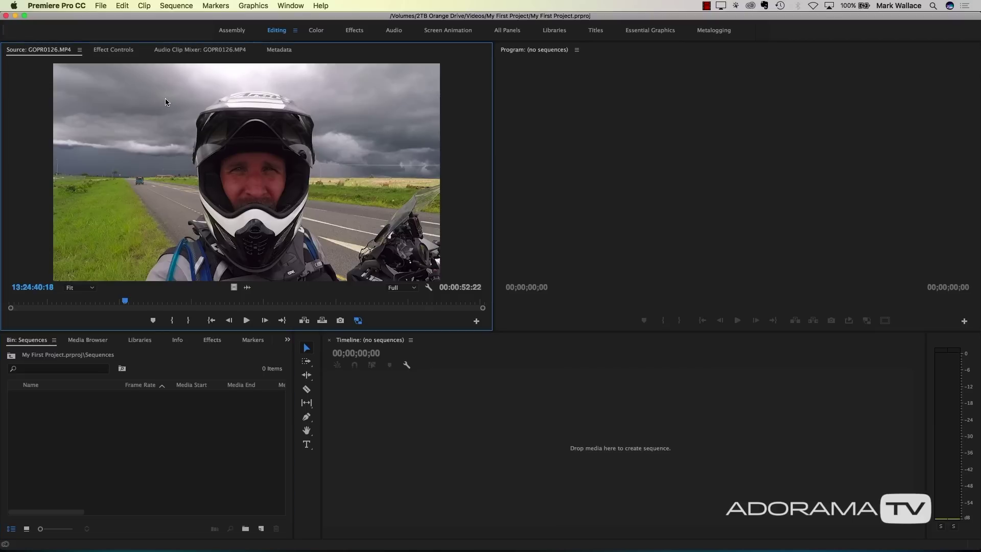
pyautogui.moveTo(125, 301); pyautogui.dragTo(96, 301)
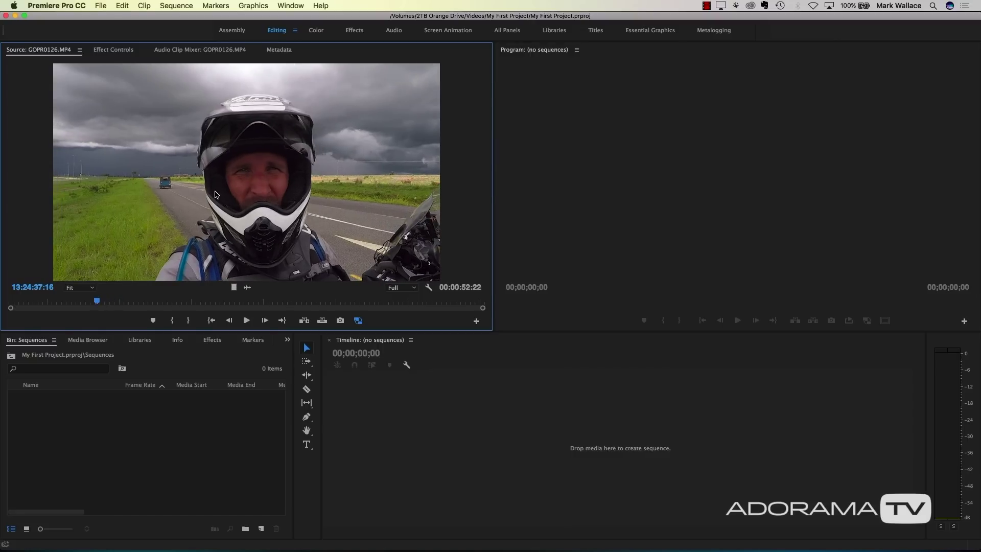
pyautogui.moveTo(265, 227); pyautogui.dragTo(486, 460)
pyautogui.moveTo(485, 460); pyautogui.dragTo(483, 455)
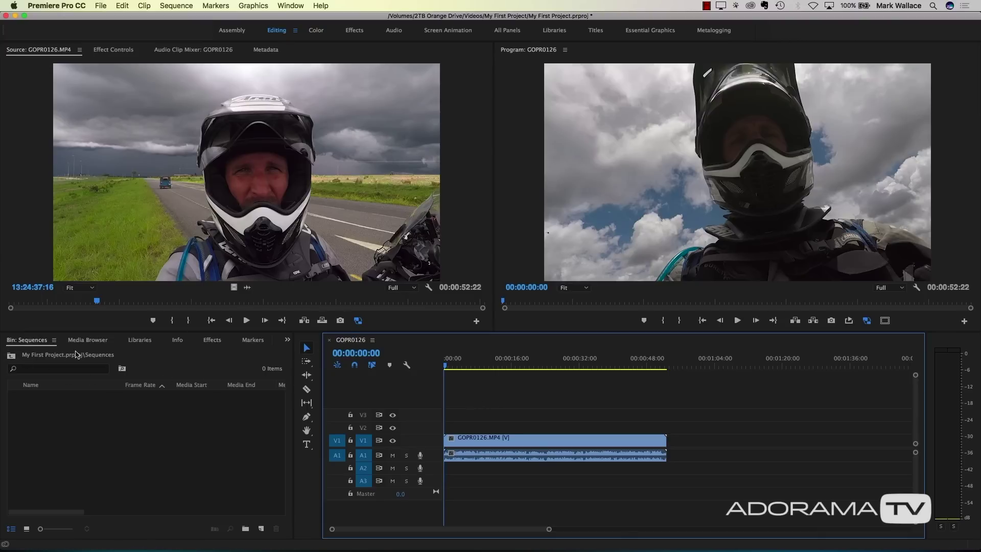
# - Return to the project's top level and rename the new GOPR0126 sequence as Main Timeline
pyautogui.click(10, 356)
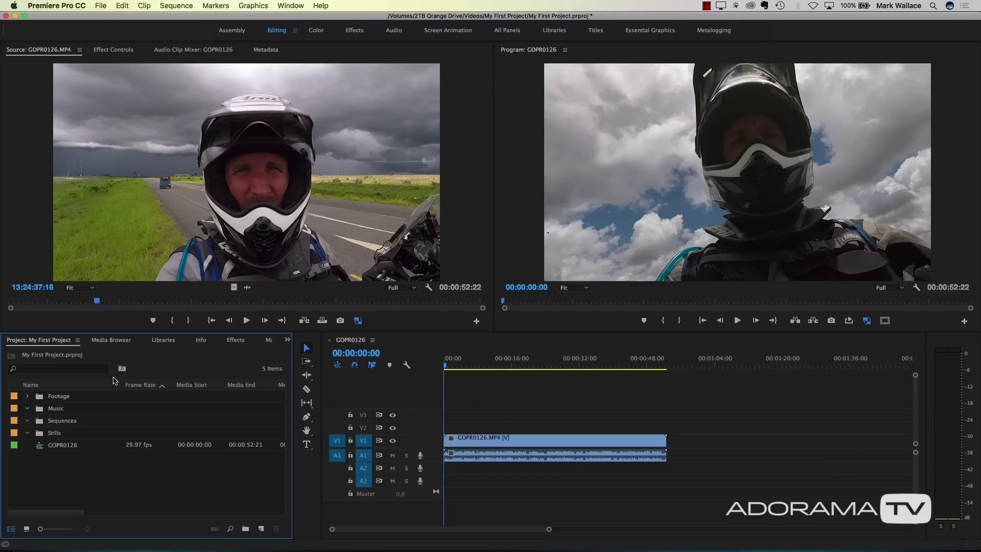
pyautogui.click(56, 448)
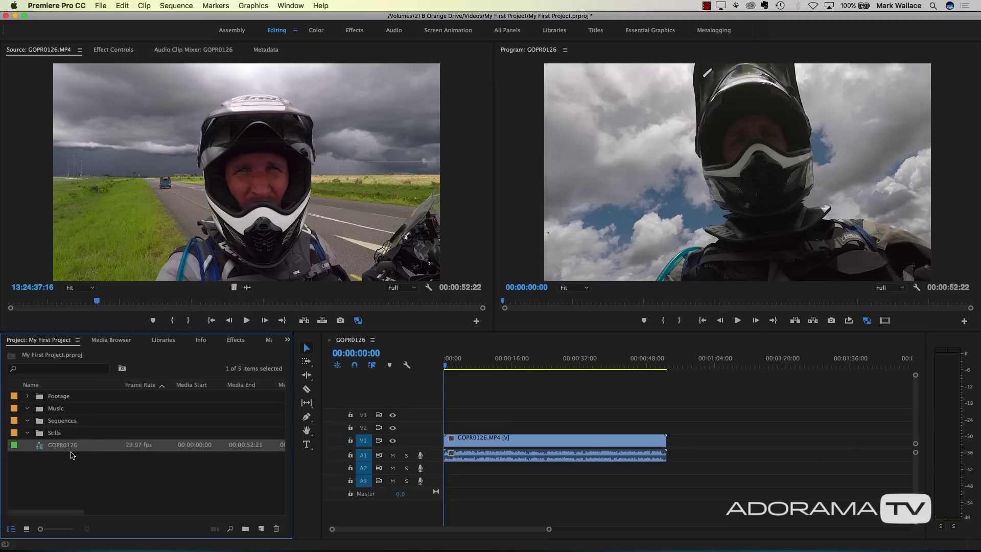
pyautogui.rightClick(66, 450)
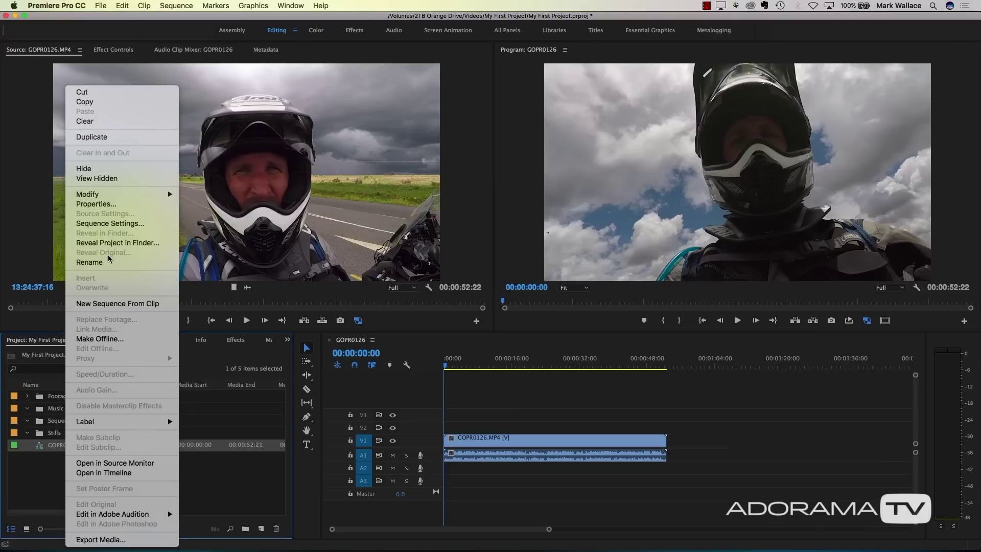
pyautogui.click(89, 263)
pyautogui.write('Main Timeline')
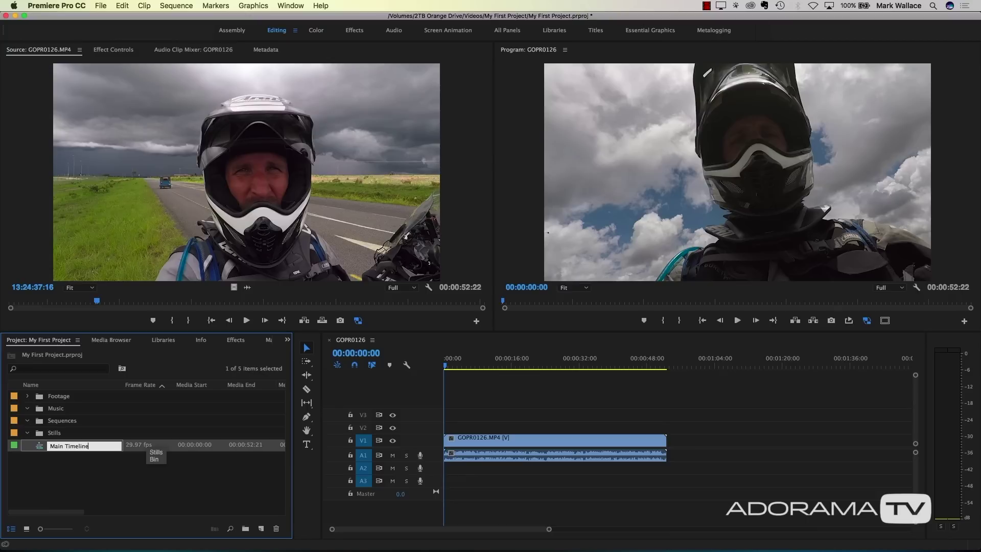
pyautogui.click(148, 396)
# - Move the Main Timeline sequence into the Sequences bin
pyautogui.click(40, 466)
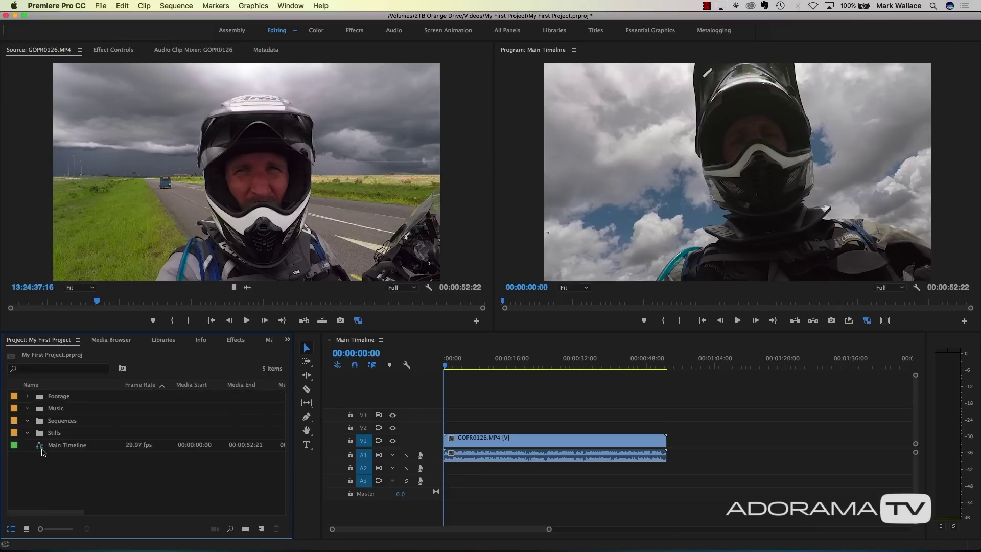
pyautogui.click(41, 447)
pyautogui.moveTo(63, 421); pyautogui.dragTo(65, 421)
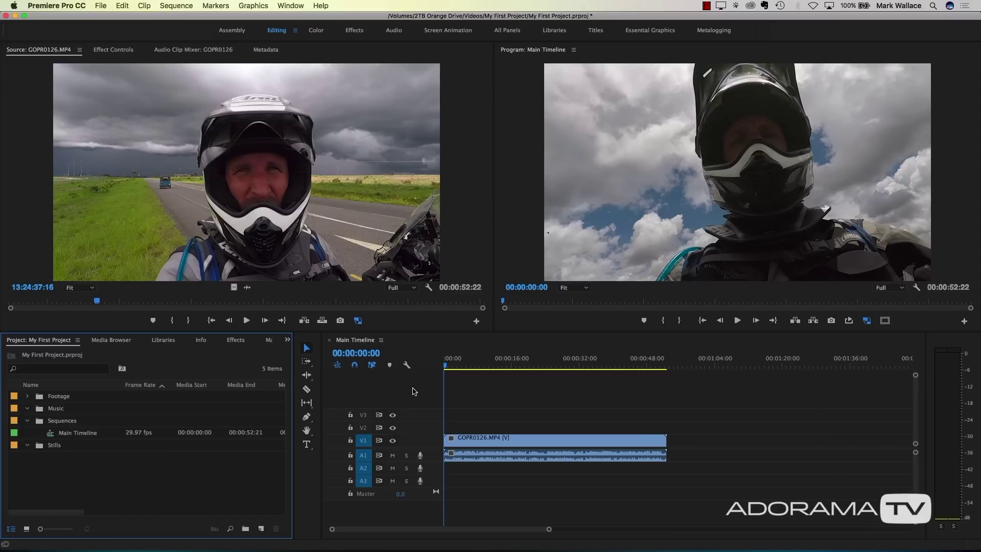
# - Play the opening of Main Timeline and trim about two seconds off the start of GOPR0126.MP4, leaving no gap
pyautogui.moveTo(446, 366); pyautogui.dragTo(409, 407)
pyautogui.press('space')
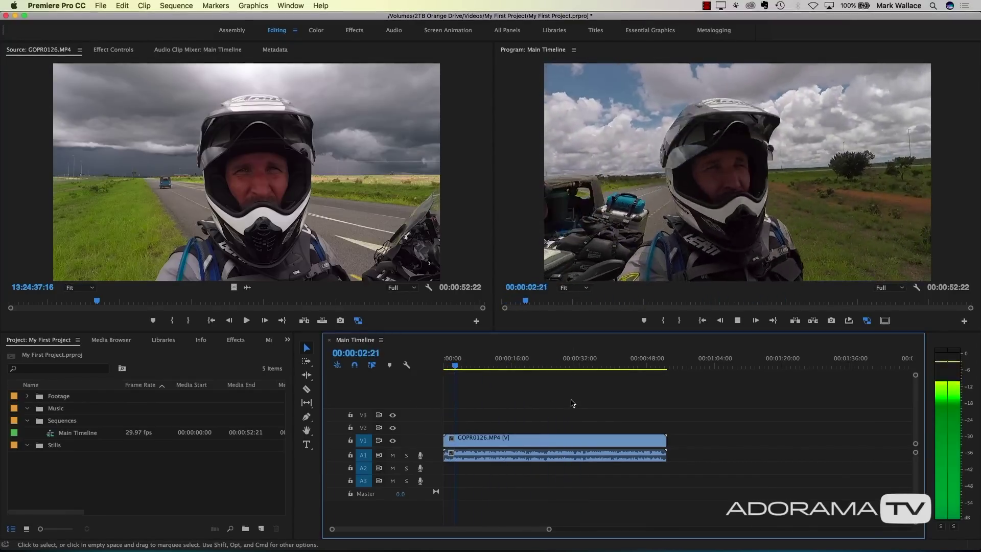
pyautogui.press('space')
pyautogui.click(452, 365)
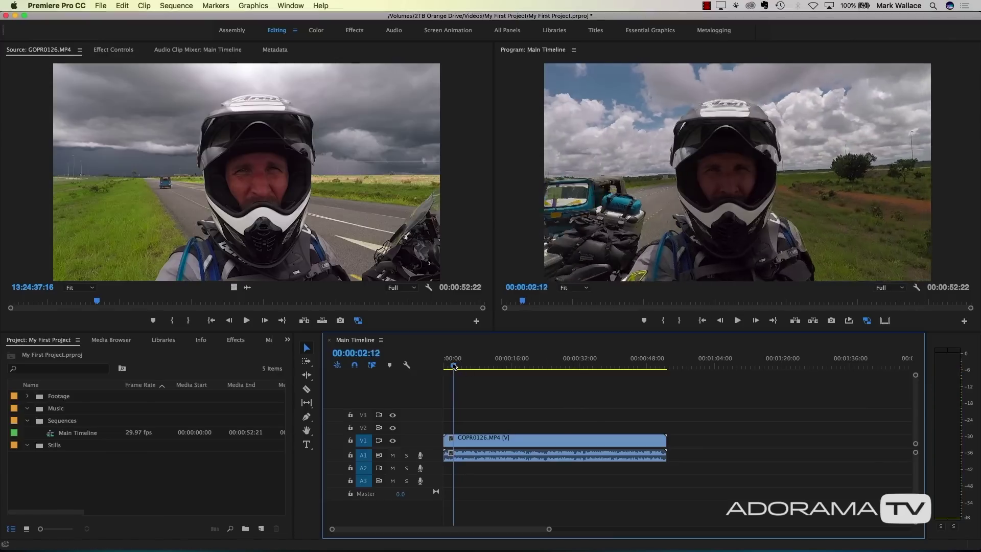
pyautogui.moveTo(445, 438)
pyautogui.mouseDown()
pyautogui.moveTo(473, 443)
pyautogui.moveTo(460, 443)
pyautogui.mouseUp()
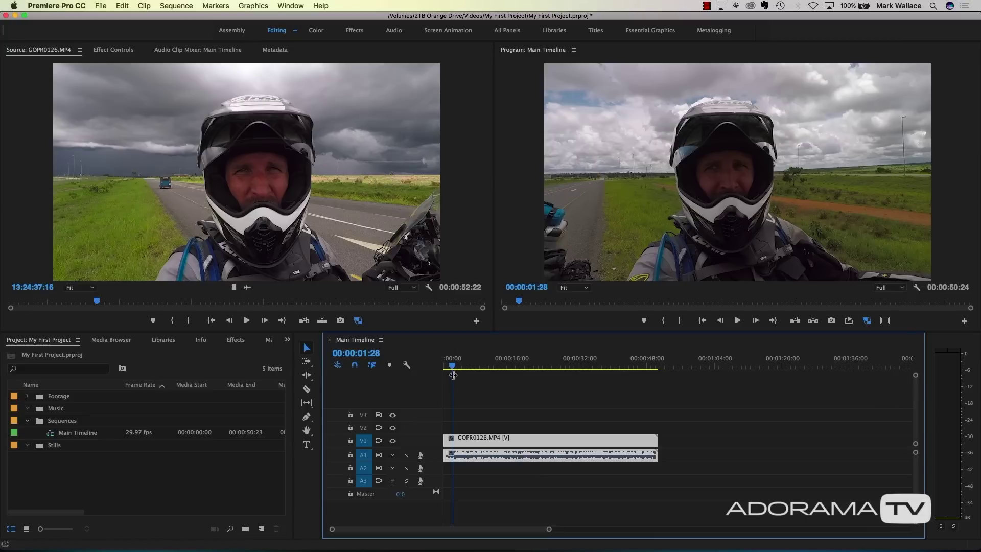
# - Play the trimmed opening of Main Timeline and return the playhead to 00:00:00:00
pyautogui.click(445, 367)
pyautogui.press('space')
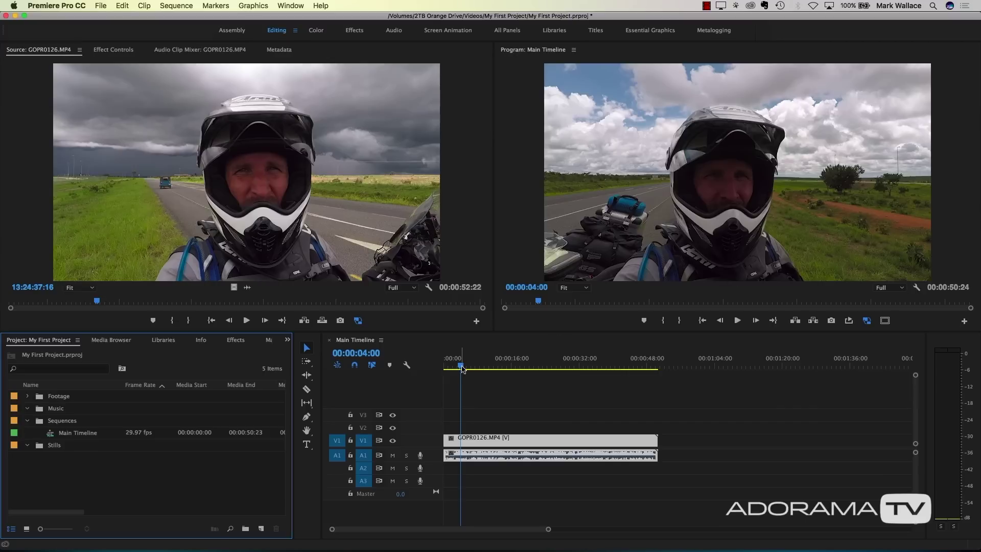
pyautogui.moveTo(461, 366); pyautogui.dragTo(437, 367)
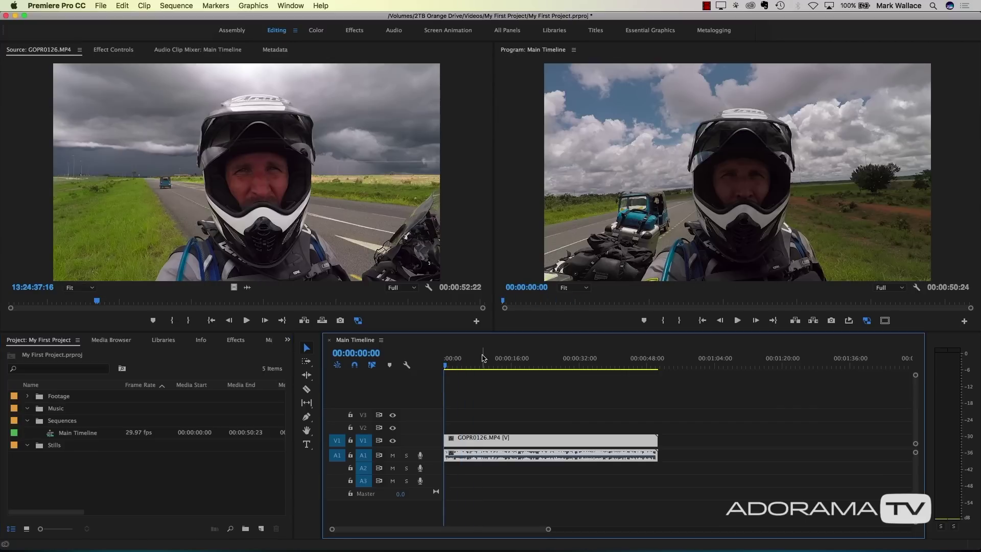
# - Load GOPR0127.MP4 from the Footage bin and mark its In point at 13:25:27:06 and Out point at 13:25:28:26
pyautogui.click(27, 396)
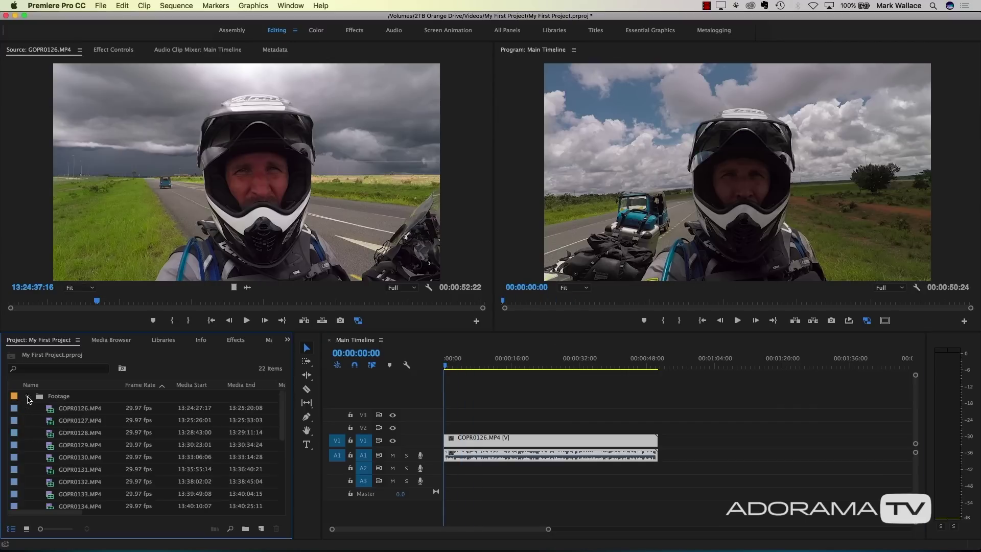
pyautogui.doubleClick(44, 424)
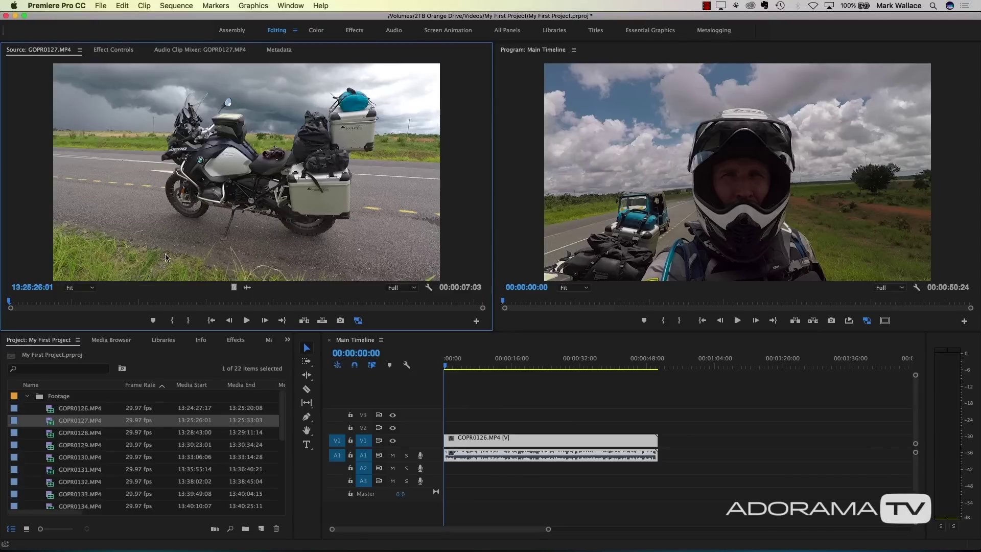
pyautogui.click(84, 302)
pyautogui.press('i')
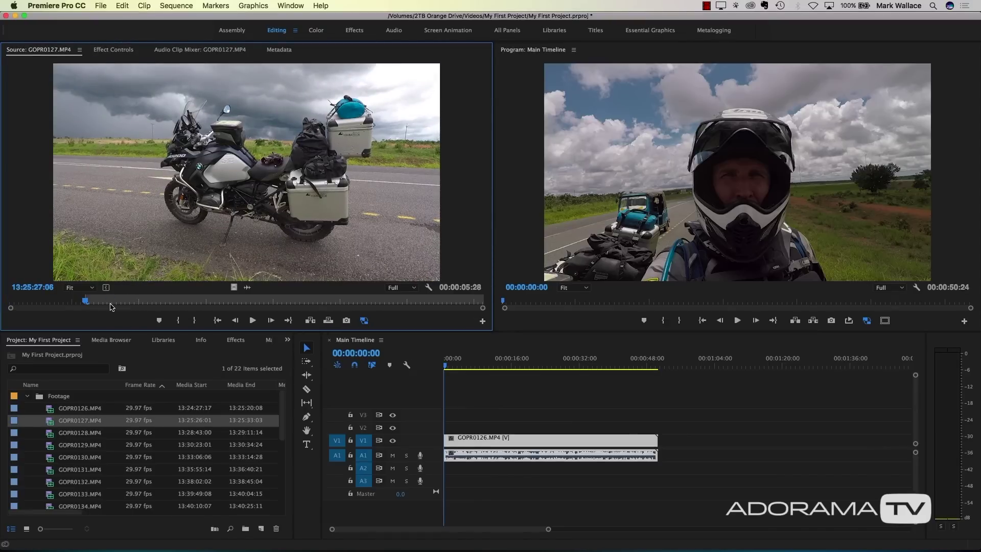
pyautogui.click(197, 299)
pyautogui.press('o')
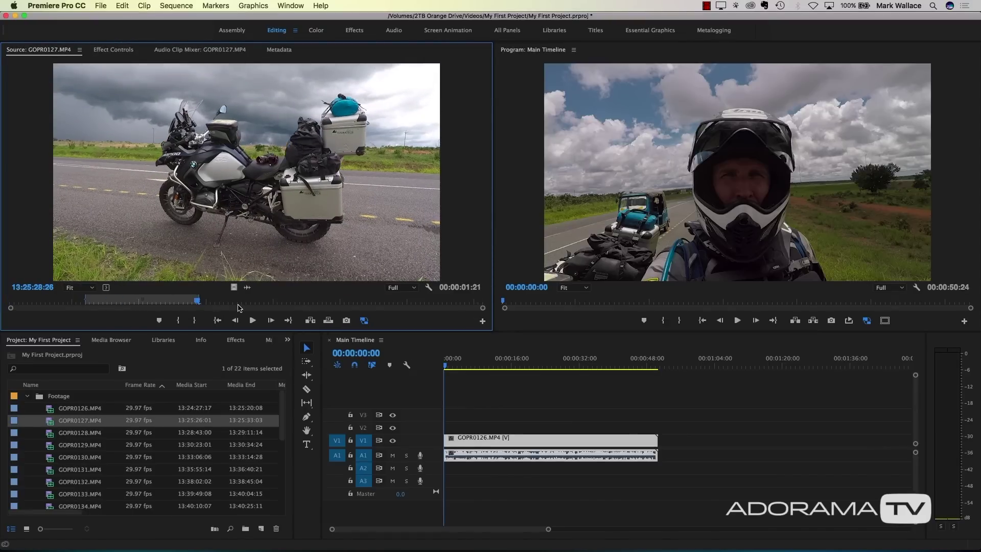
# - Insert the marked part of GOPR0127.MP4 at the start of Main Timeline, ahead of GOPR0126.MP4, and play the transition between them
pyautogui.click(455, 376)
pyautogui.press('space')
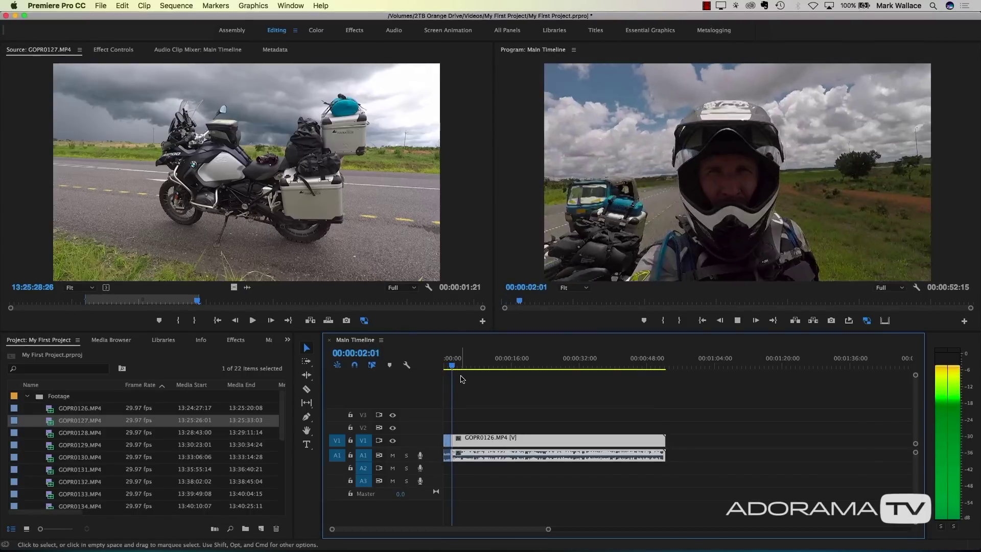
pyautogui.press('space')
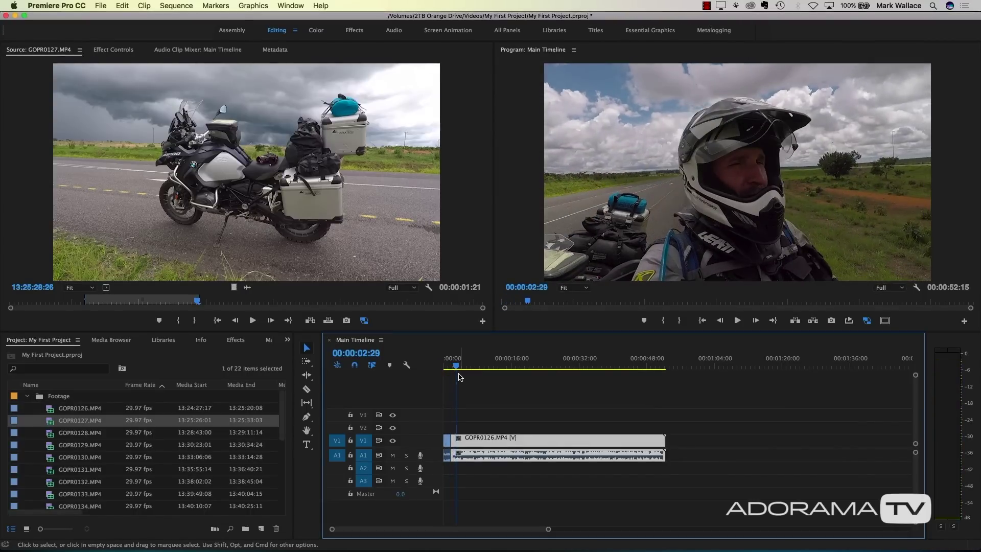